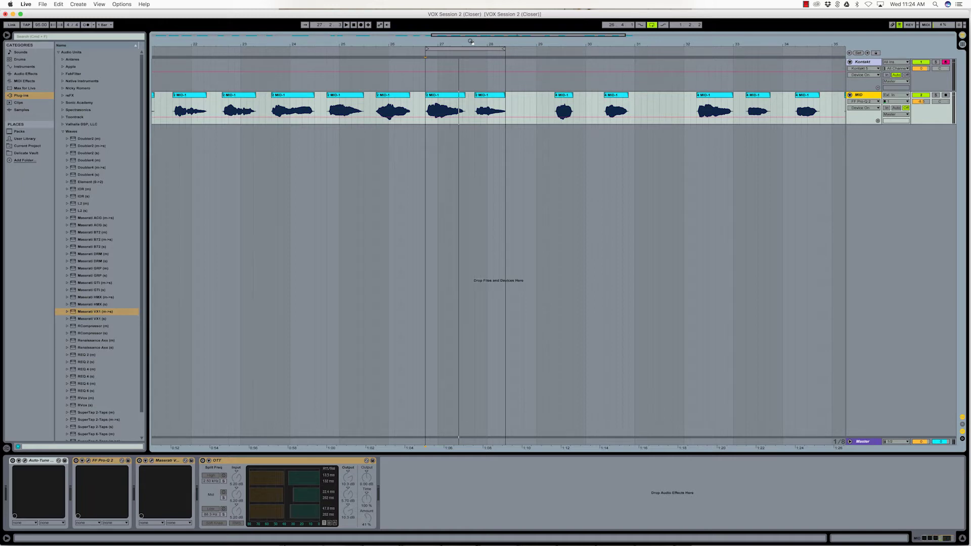
Audition the dry vocal loop, and enable Auto-Tune on the MID track with its plugin window open.
{"action": "key", "text": "space"}
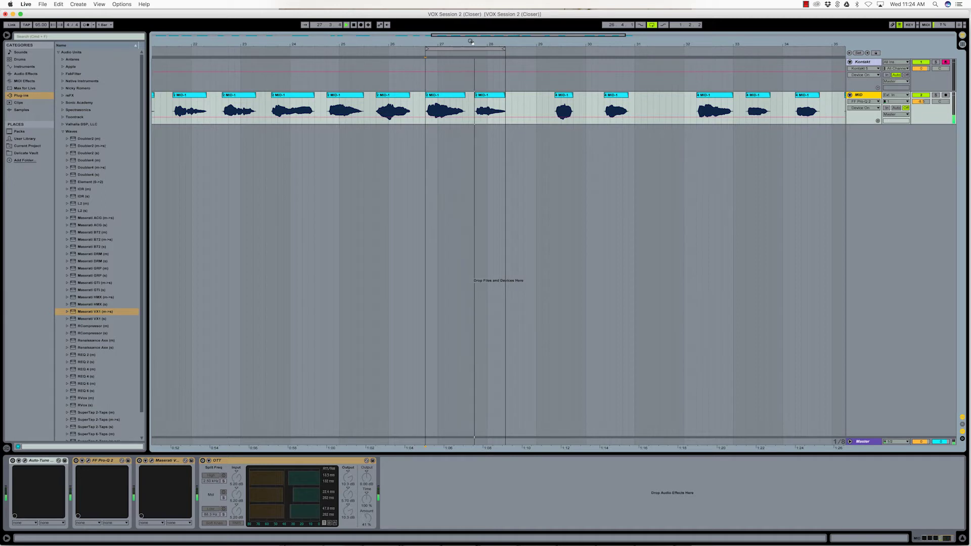
{"action": "key", "text": "space"}
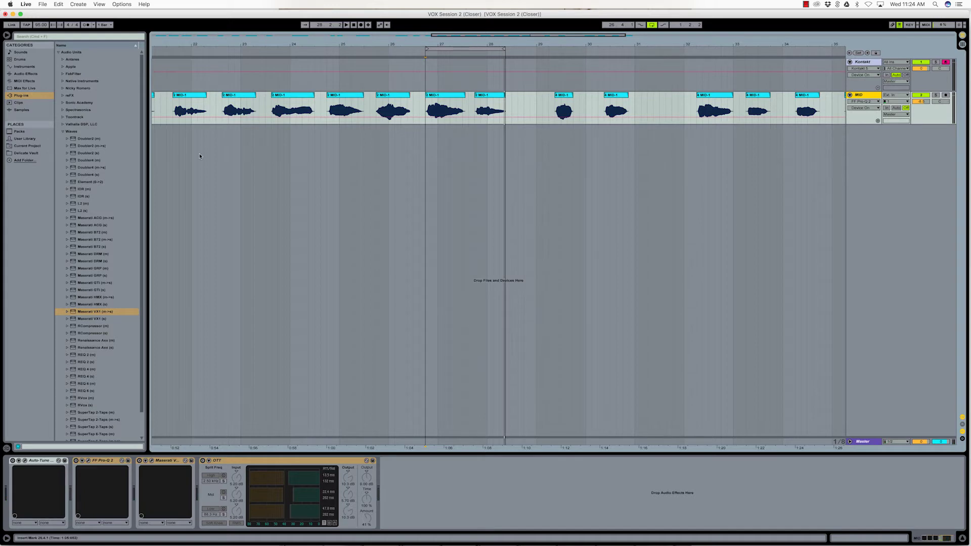
{"action": "left_click", "coordinate": [14, 463]}
{"action": "left_click", "coordinate": [25, 461]}
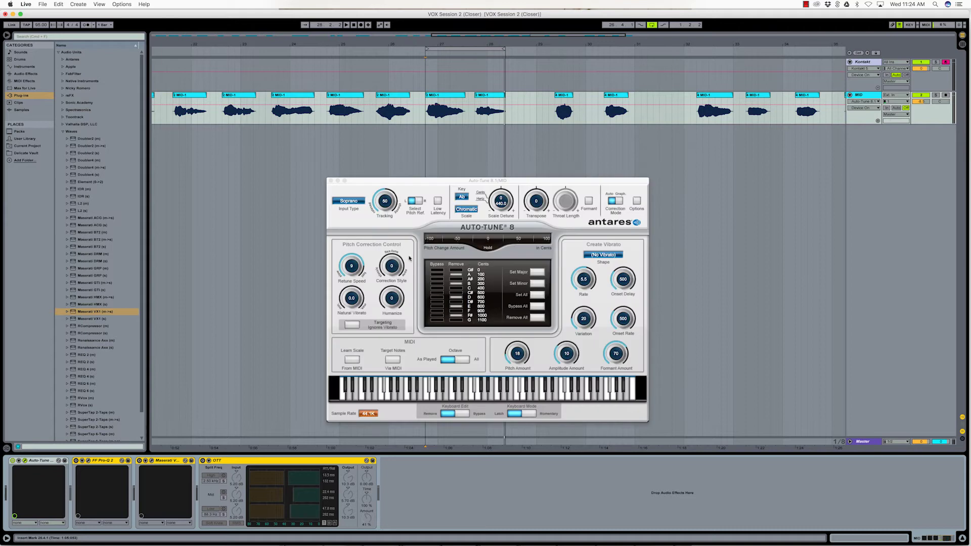
{"action": "left_click_drag", "start_coordinate": [524, 182], "coordinate": [533, 166]}
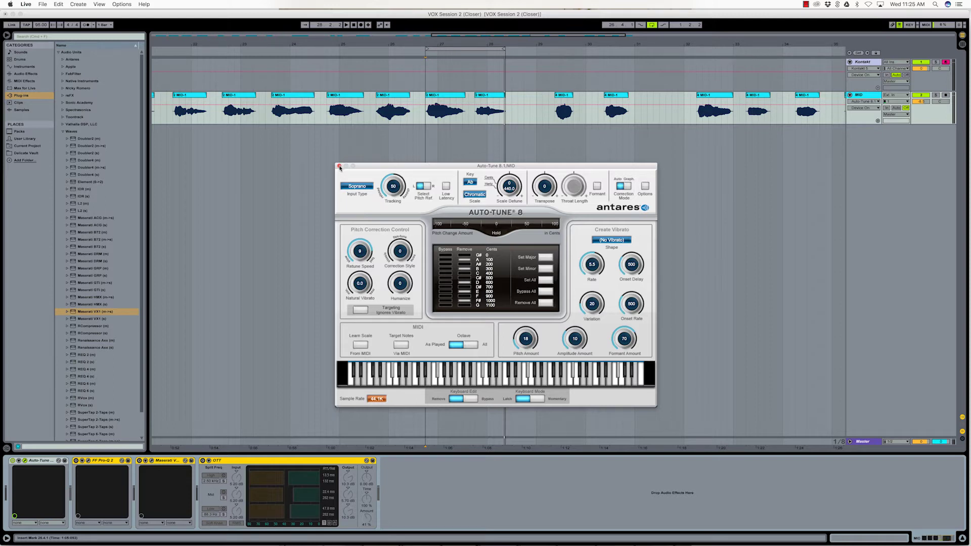
{"action": "left_click_drag", "start_coordinate": [399, 168], "coordinate": [378, 166]}
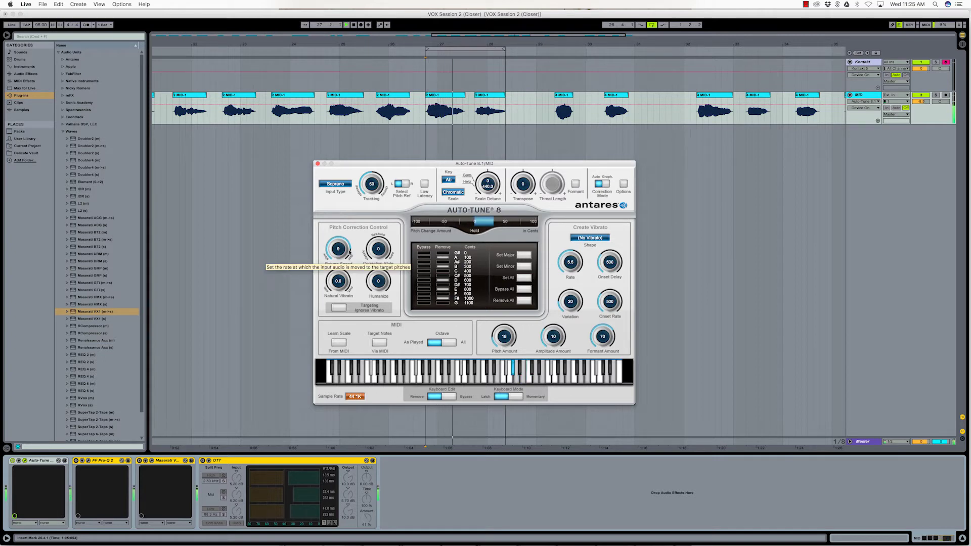
Try Auto-Tune's Retune Speed at 0, set it to 10 and close the plugin window.
{"action": "left_click_drag", "start_coordinate": [342, 247], "coordinate": [347, 211]}
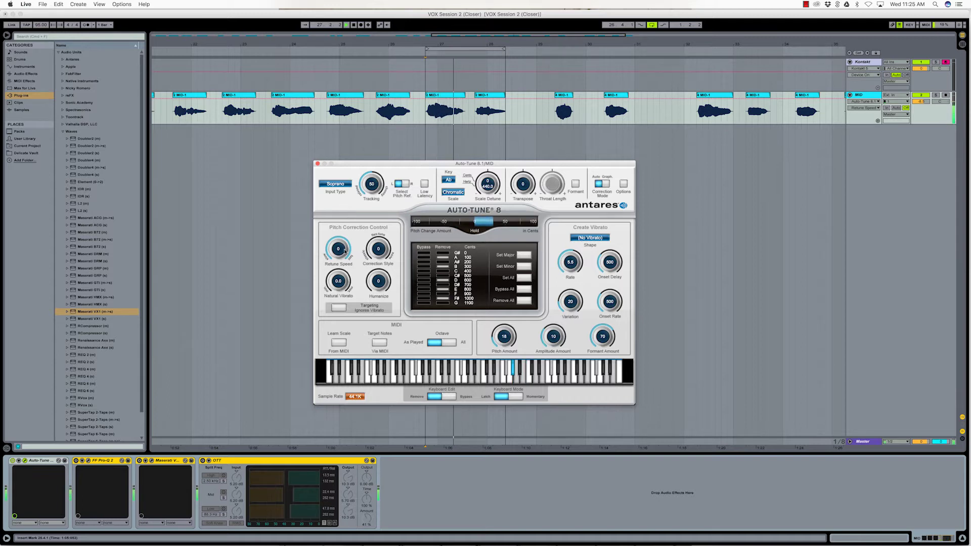
{"action": "left_click_drag", "start_coordinate": [339, 250], "coordinate": [337, 264]}
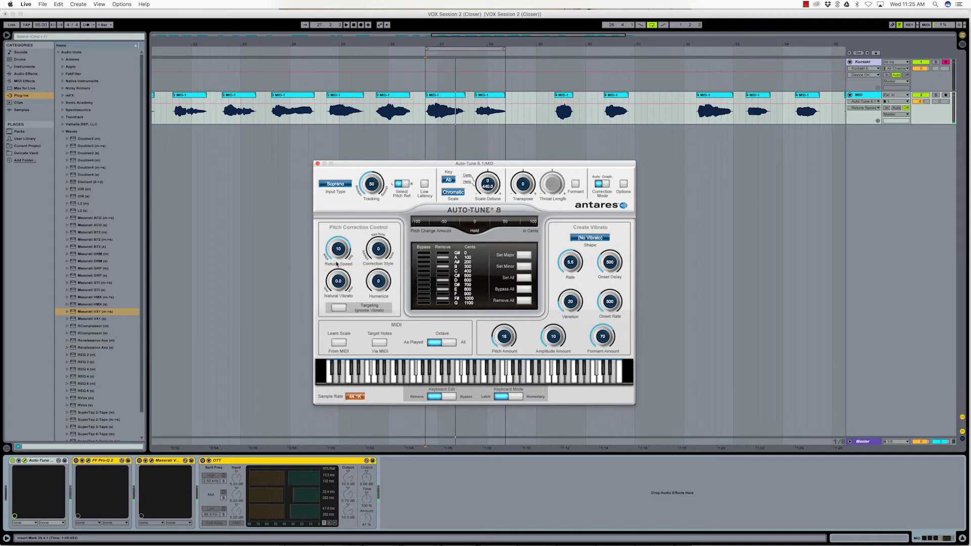
{"action": "left_click", "coordinate": [318, 164]}
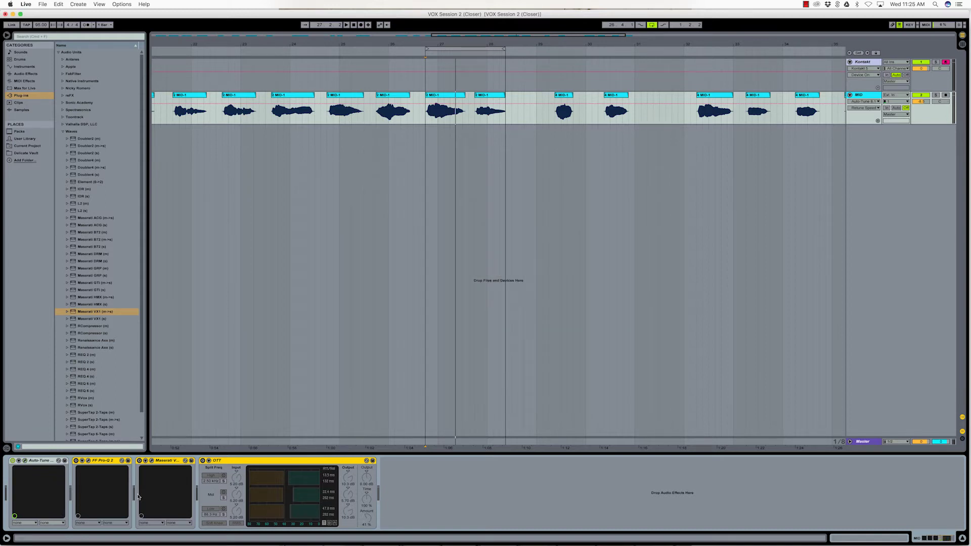
Open the MID track's FF Pro-Q 2 and move its low cut band to about 273 Hz while the loop plays.
{"action": "left_click", "coordinate": [82, 461]}
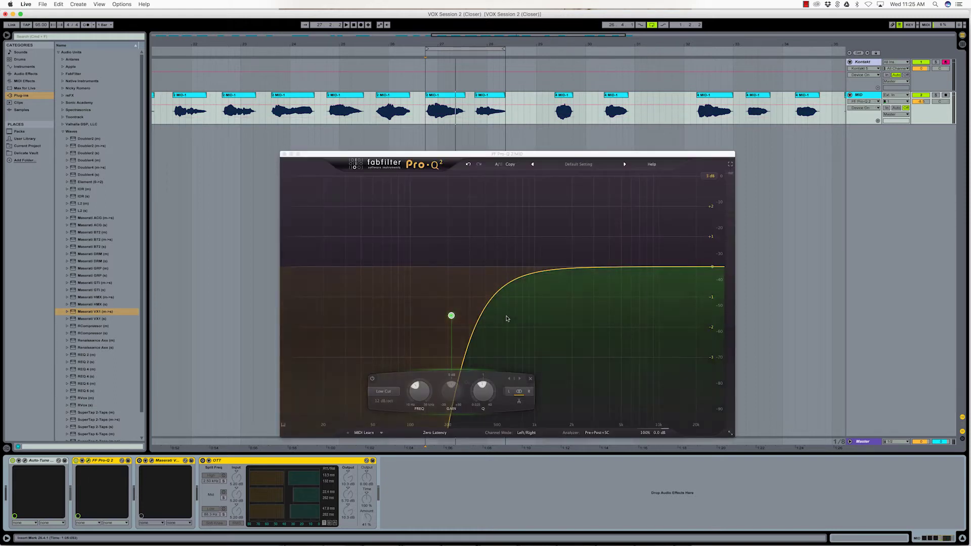
{"action": "left_click_drag", "start_coordinate": [404, 156], "coordinate": [321, 147]}
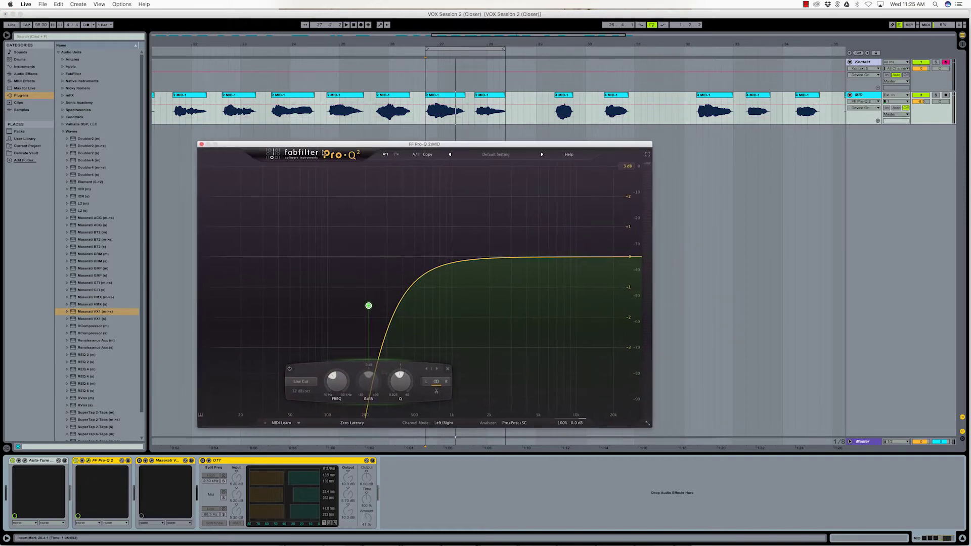
{"action": "mouse_move", "coordinate": [368, 307]}
{"action": "key", "text": "space"}
{"action": "mouse_move", "coordinate": [368, 307]}
{"action": "left_mouse_down"}
{"action": "mouse_move", "coordinate": [403, 295]}
{"action": "mouse_move", "coordinate": [381, 295]}
{"action": "left_mouse_up"}
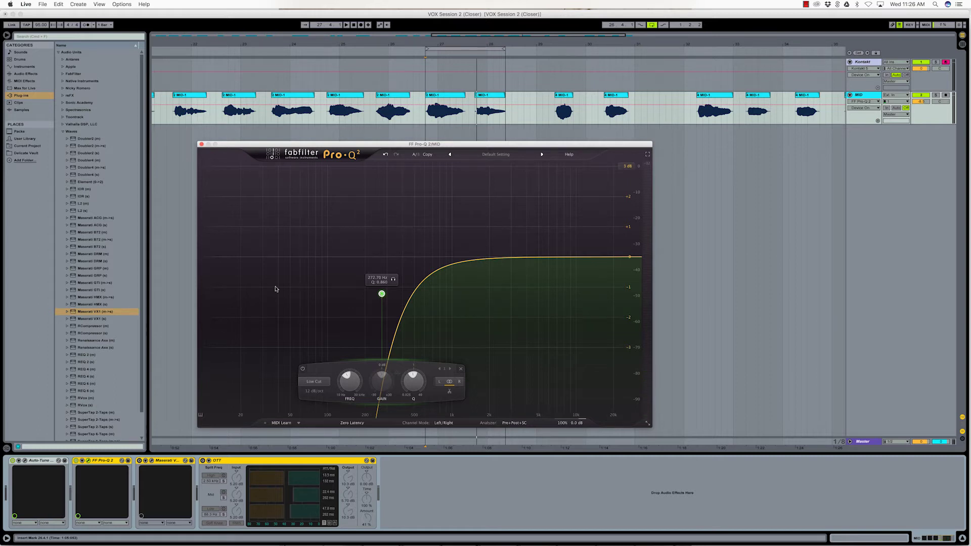
Play the loop to check the effect of the Pro-Q 2 low cut, and close the EQ window.
{"action": "key", "text": "space"}
{"action": "left_click", "coordinate": [75, 466]}
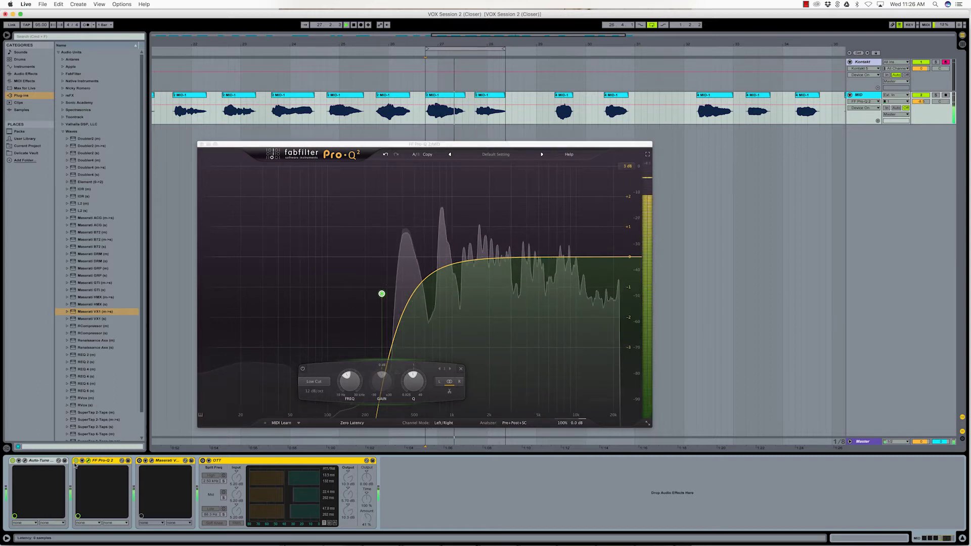
{"action": "key", "text": "space"}
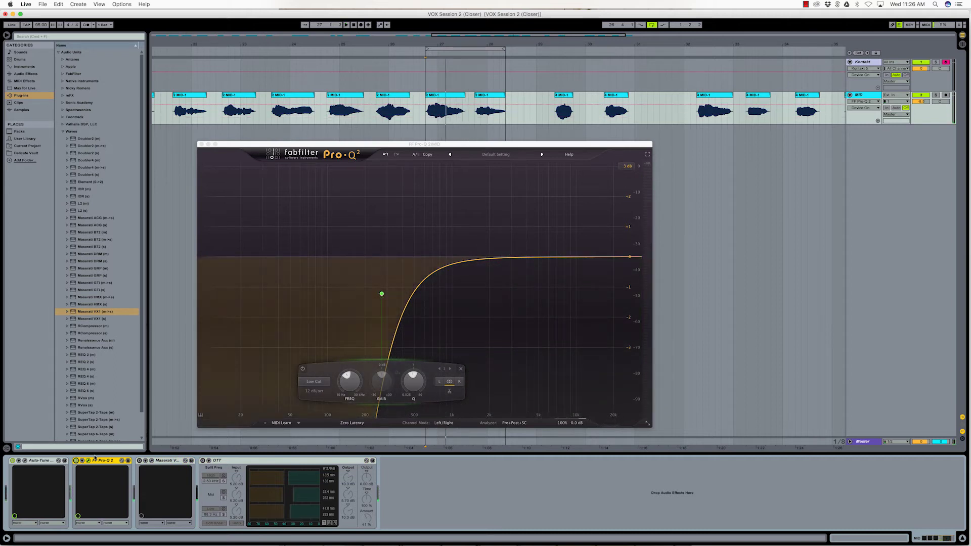
{"action": "left_click", "coordinate": [201, 144]}
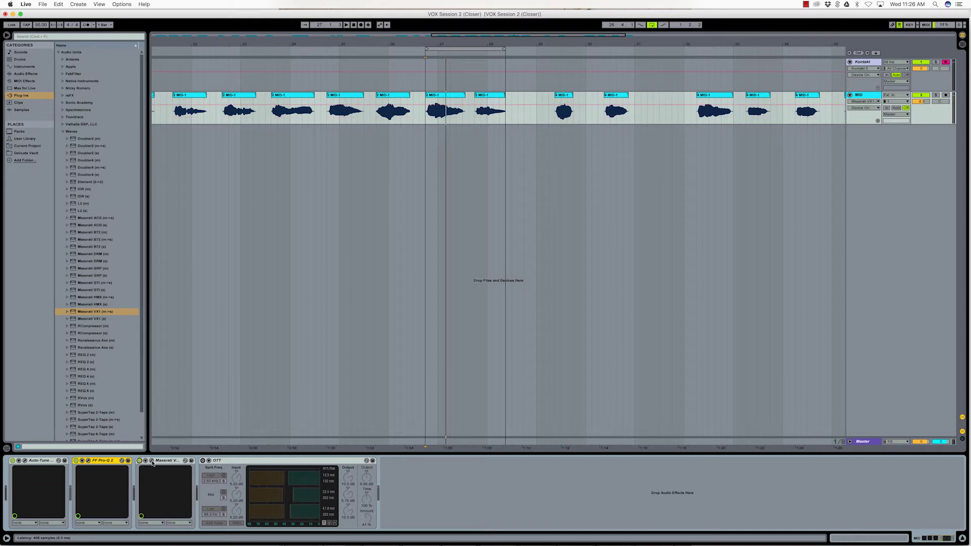
Open the Maserati VX1 plugin window on the MID track and place it over the empty arrangement area.
{"action": "left_click", "coordinate": [151, 460]}
{"action": "left_click_drag", "start_coordinate": [450, 158], "coordinate": [506, 193]}
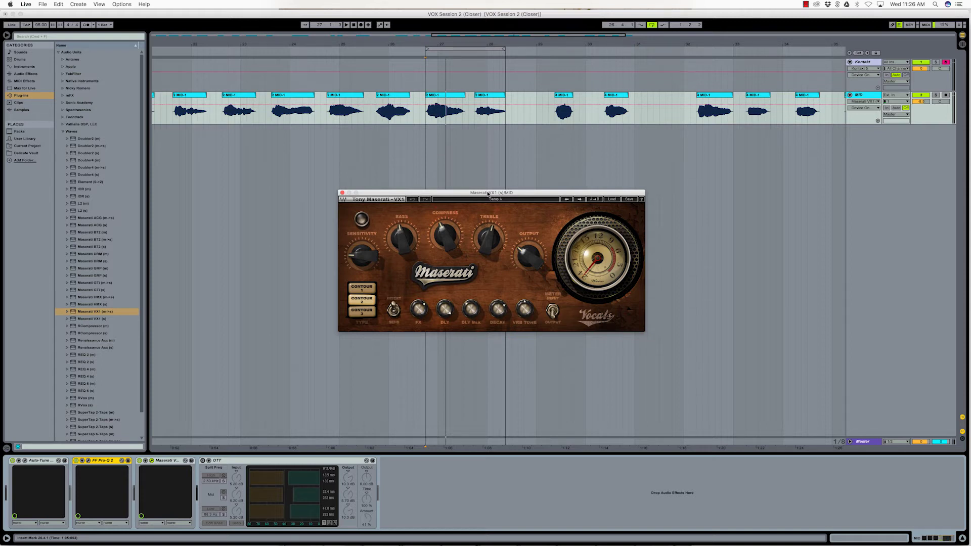
{"action": "left_click_drag", "start_coordinate": [480, 193], "coordinate": [477, 204]}
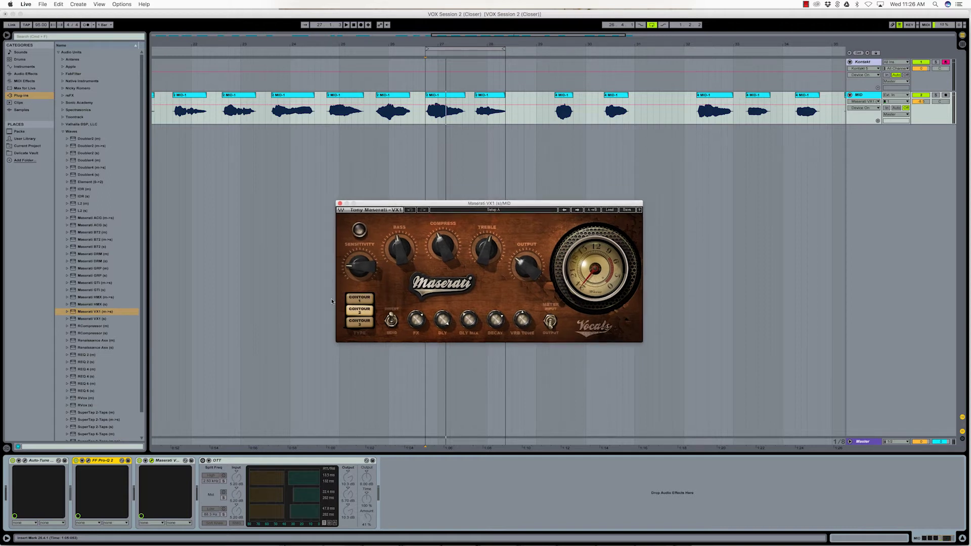
Compare the Contour 3 and Contour 2 vocal types in Maserati VX1 during loop playback and keep Contour 2.
{"action": "key", "text": "space"}
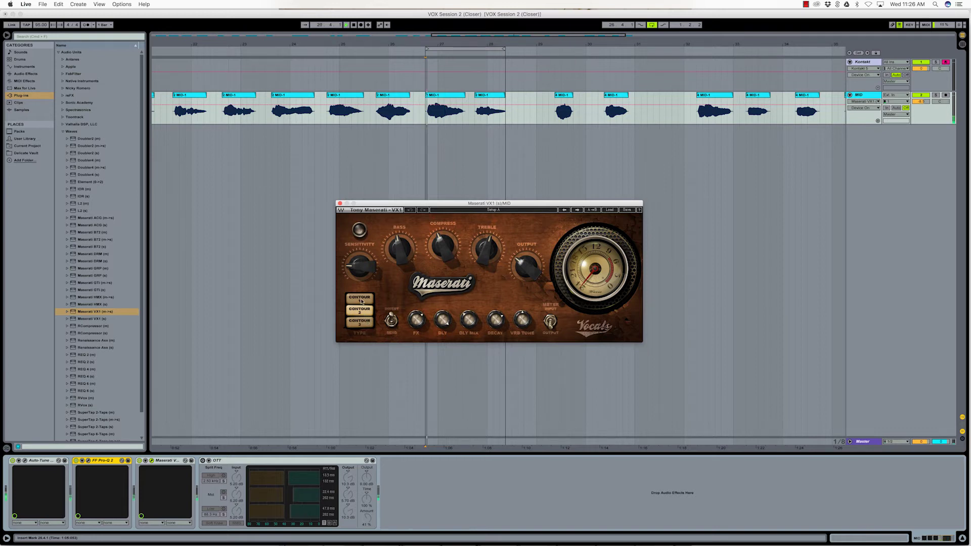
{"action": "left_click", "coordinate": [359, 312]}
{"action": "left_click", "coordinate": [360, 323]}
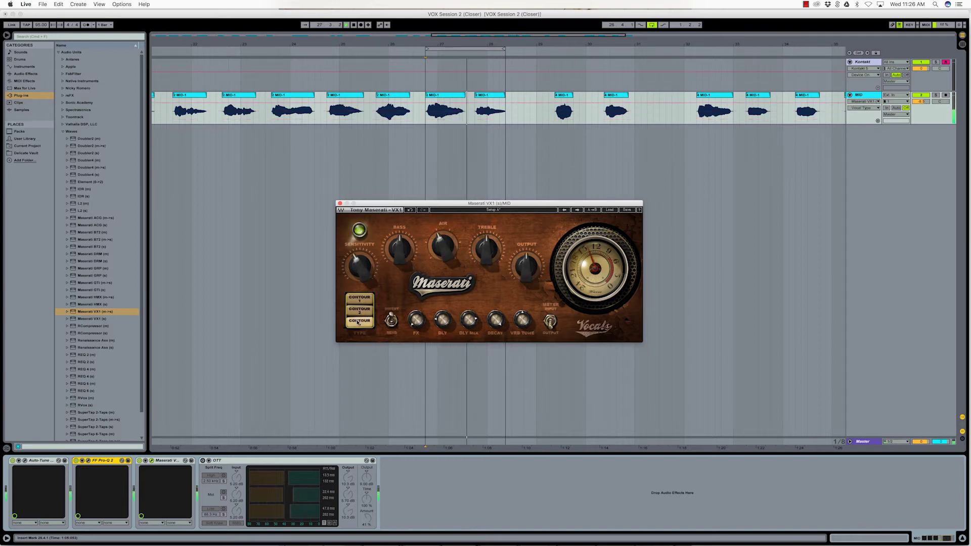
{"action": "left_click", "coordinate": [359, 314]}
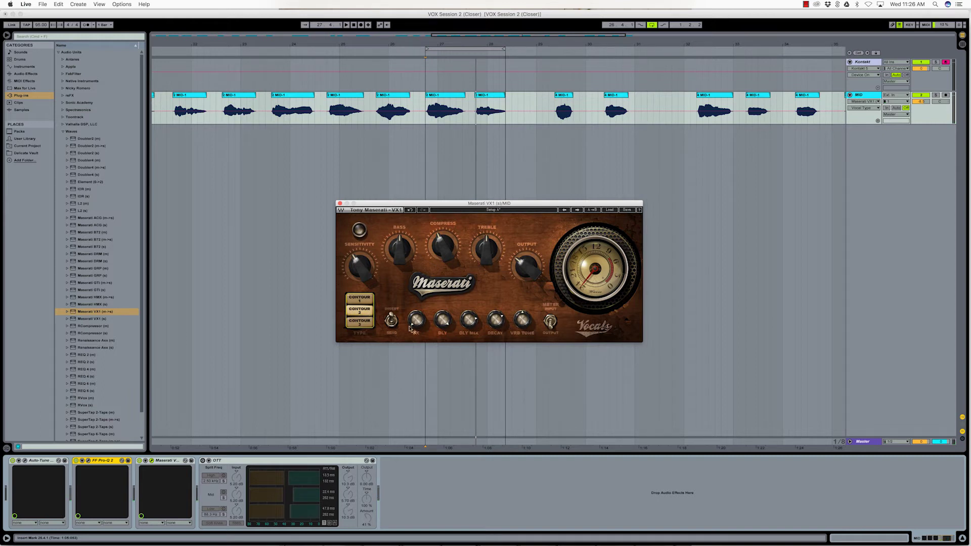
{"action": "key", "text": "space"}
{"action": "key", "text": "space"}
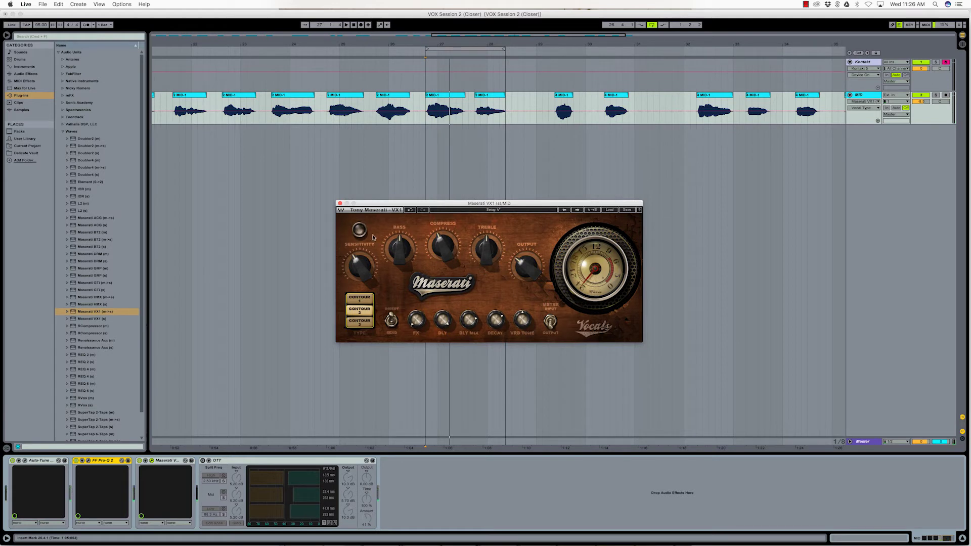
Adjust the Maserati VX1 Bass level slightly while the vocal loop plays.
{"action": "key", "text": "space"}
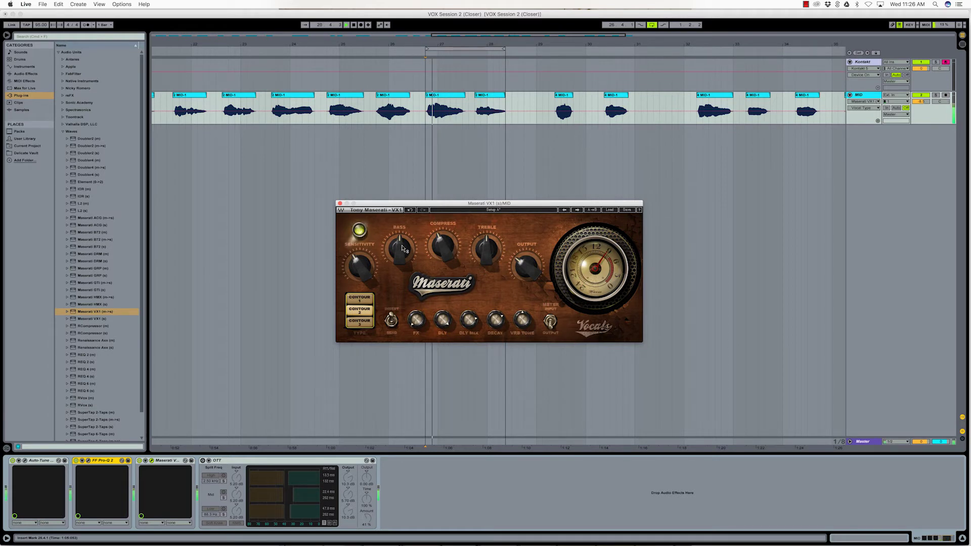
{"action": "left_click_drag", "start_coordinate": [403, 248], "coordinate": [403, 243]}
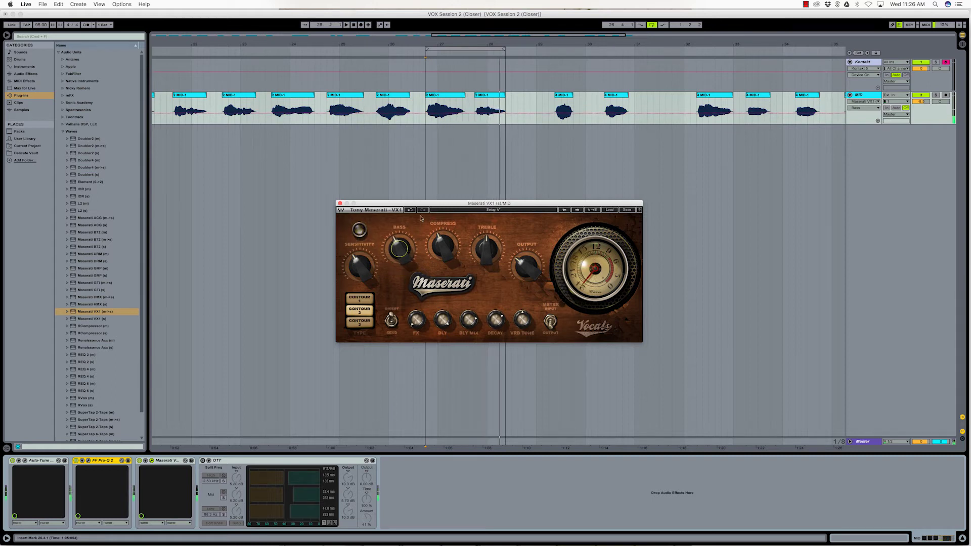
{"action": "left_click_drag", "start_coordinate": [401, 205], "coordinate": [373, 218]}
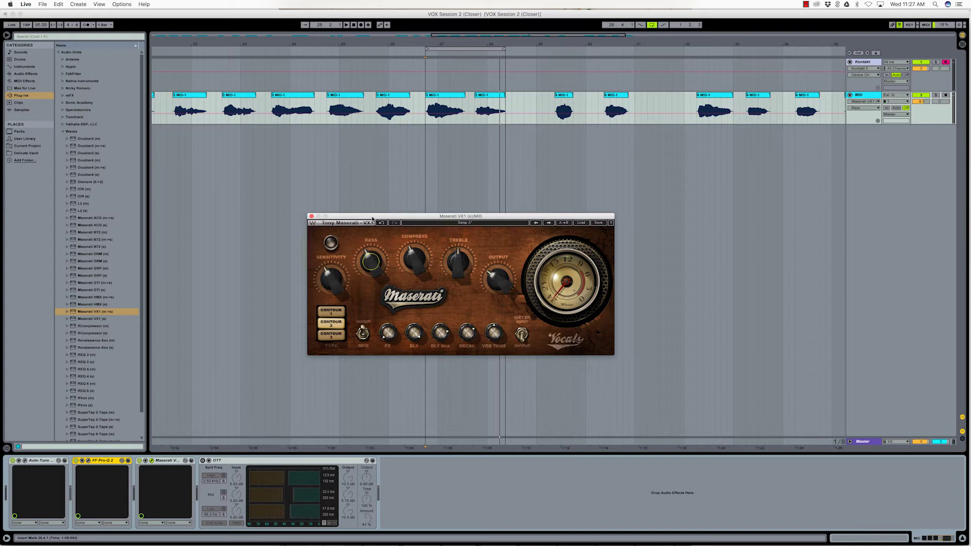
Adjust the FX, Vrb Tone and Dly Mix controls of Maserati VX1 while auditioning the loop, and close the plugin.
{"action": "left_click", "coordinate": [388, 332]}
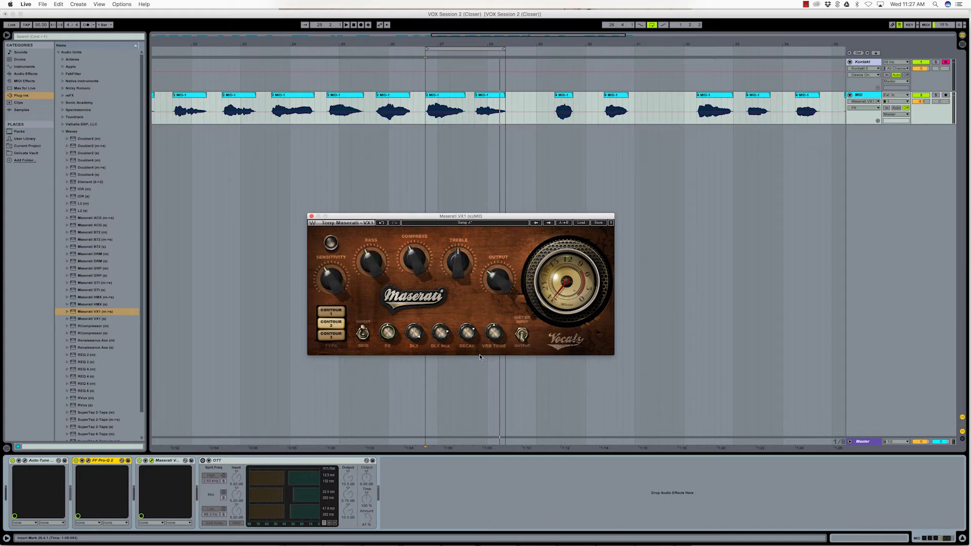
{"action": "left_click", "coordinate": [492, 337]}
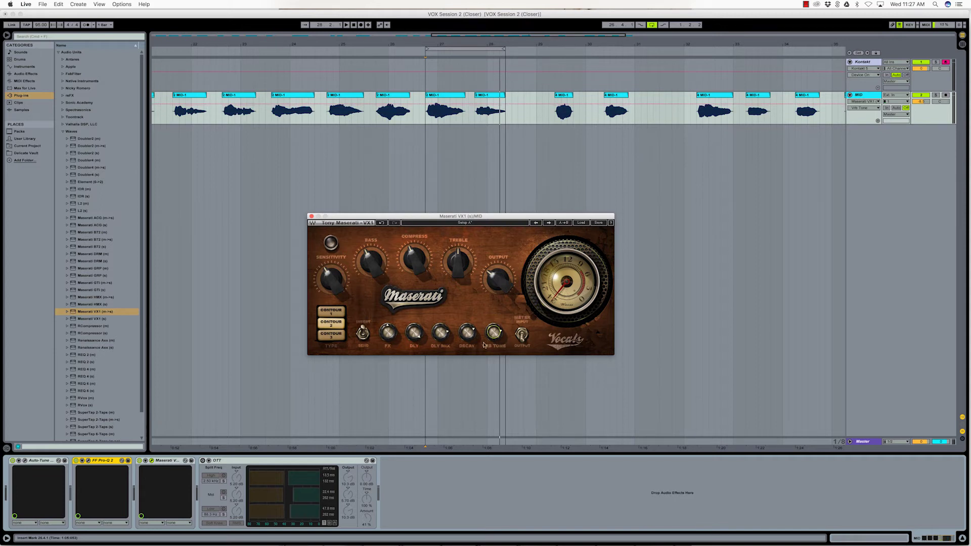
{"action": "mouse_move", "coordinate": [495, 333]}
{"action": "key", "text": "space"}
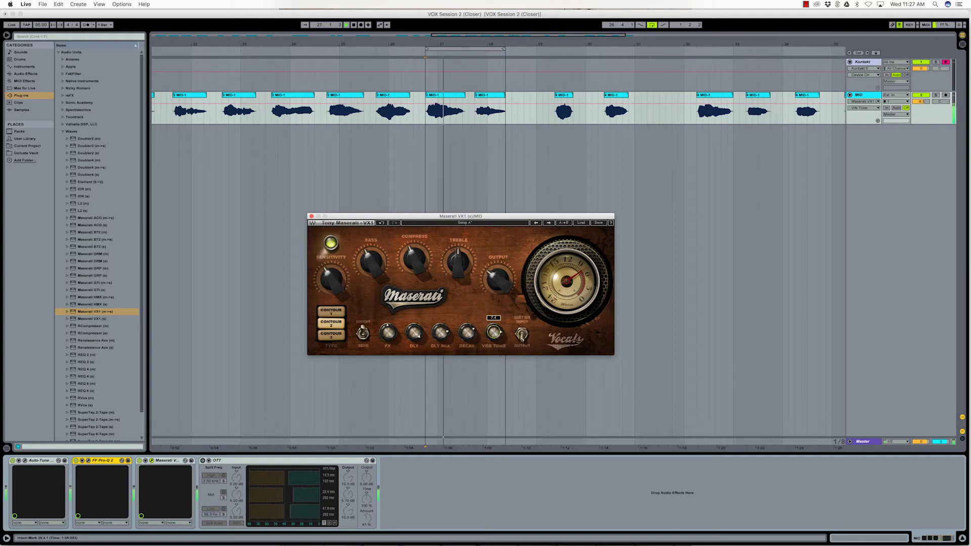
{"action": "left_click_drag", "start_coordinate": [496, 334], "coordinate": [440, 345]}
{"action": "key", "text": "space"}
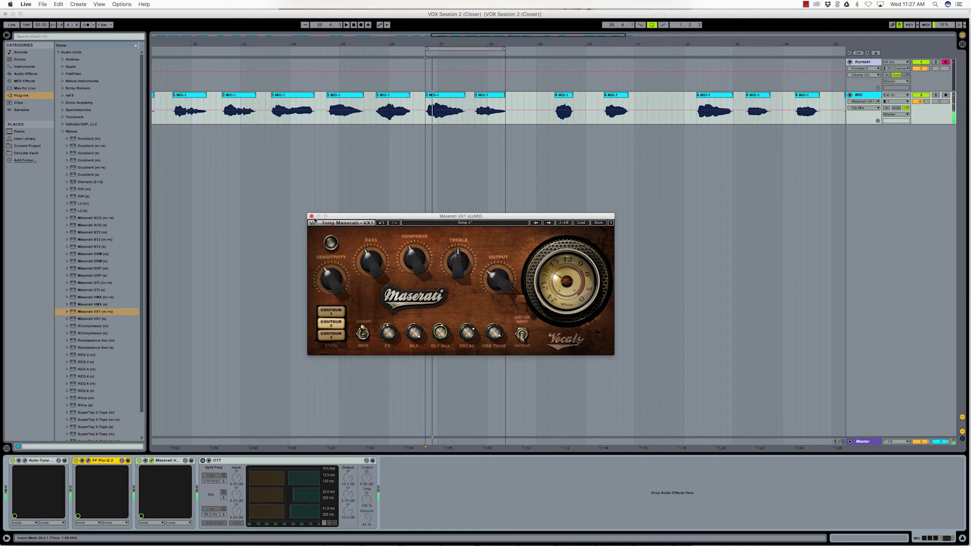
{"action": "left_click", "coordinate": [312, 217]}
Enable the OTT device and set its Amount to 47 % while listening to the loop.
{"action": "left_click", "coordinate": [203, 461]}
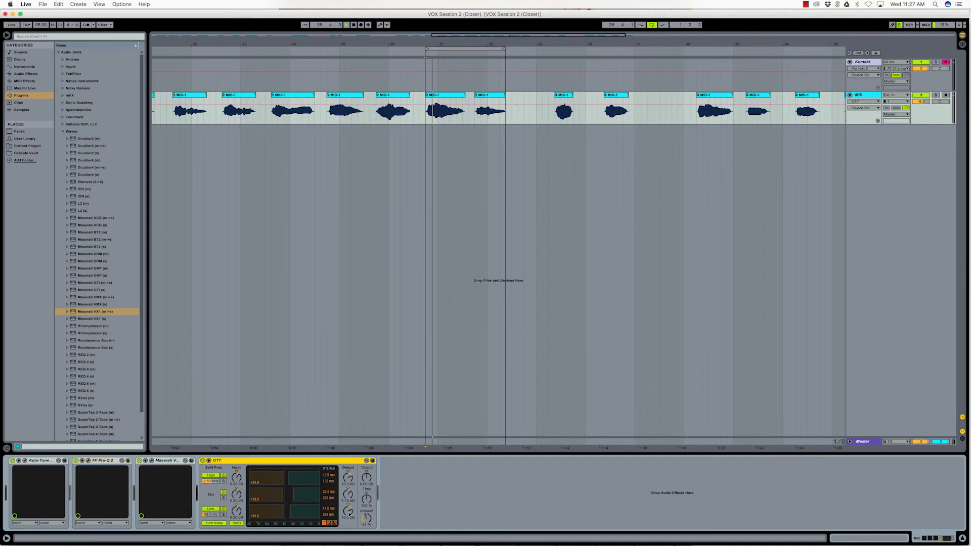
{"action": "key", "text": "space"}
{"action": "left_click_drag", "start_coordinate": [367, 519], "coordinate": [367, 491]}
{"action": "key", "text": "space"}
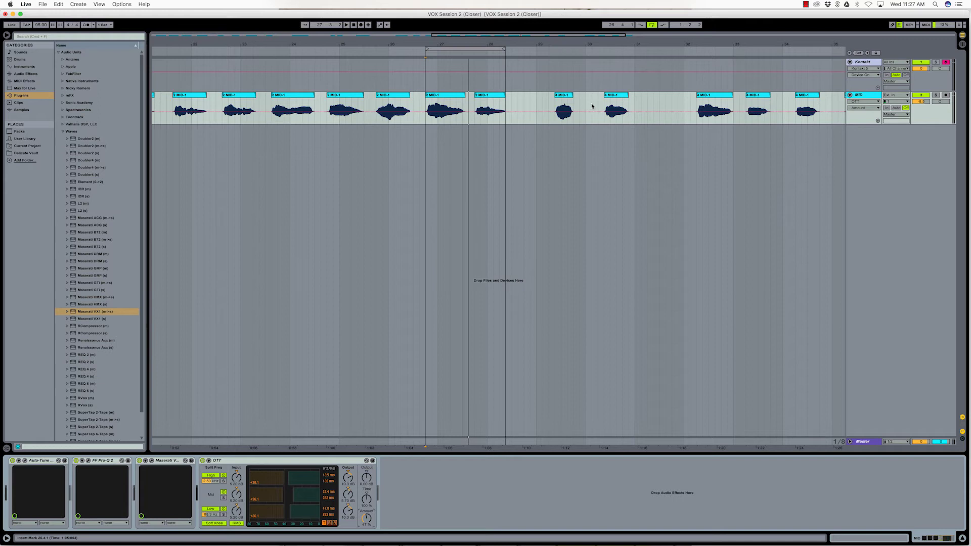
Duplicate the MID vocal track and rename the copy High.
{"action": "left_click", "coordinate": [861, 96]}
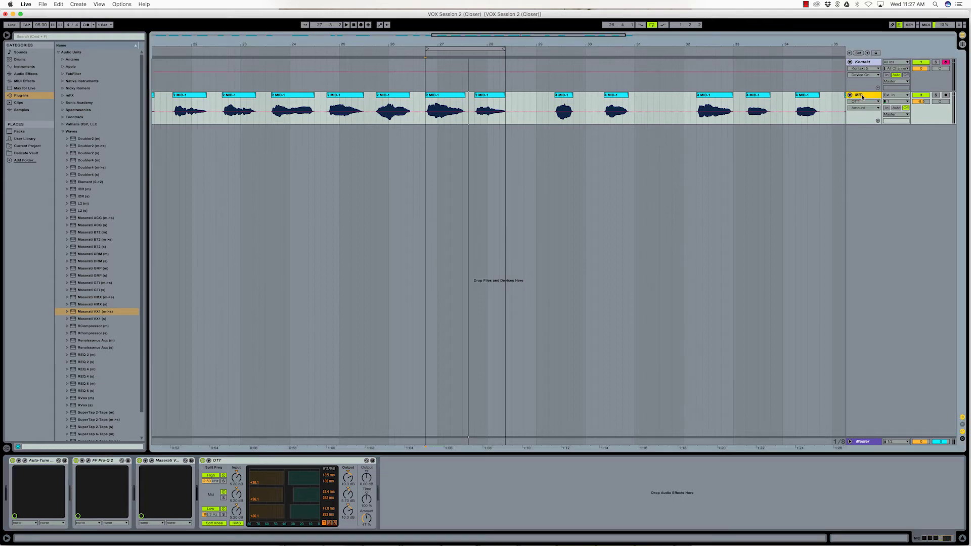
{"action": "key", "text": "super+d"}
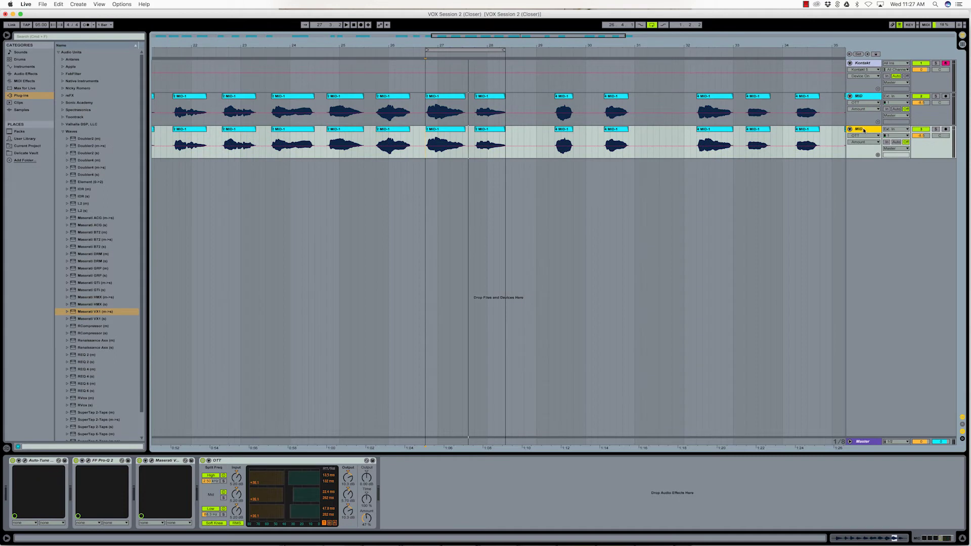
{"action": "key", "text": "super+r"}
{"action": "type", "text": "M"}
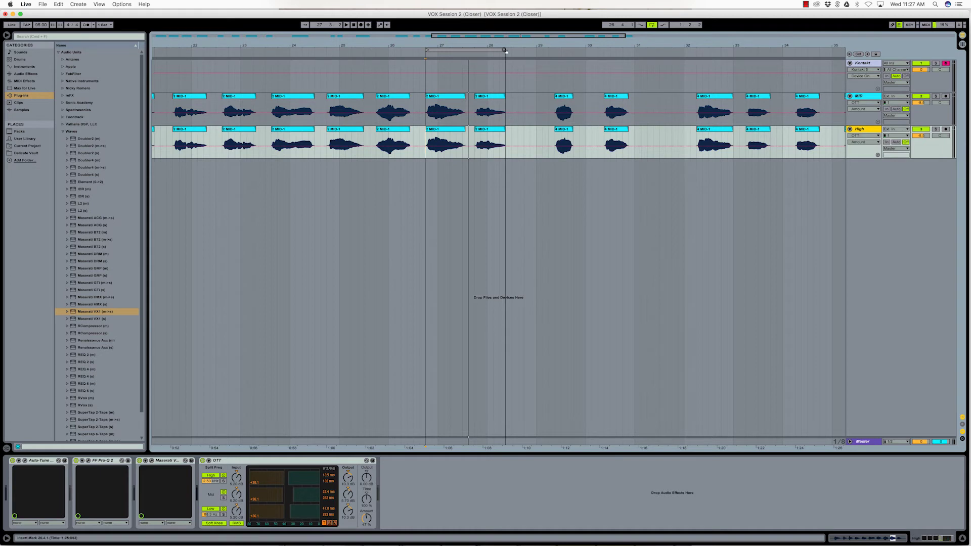
Select all clips on the High track, set their warp mode to Complex Pro and transpose them up 12 semitones.
{"action": "left_click_drag", "start_coordinate": [512, 46], "coordinate": [480, 44]}
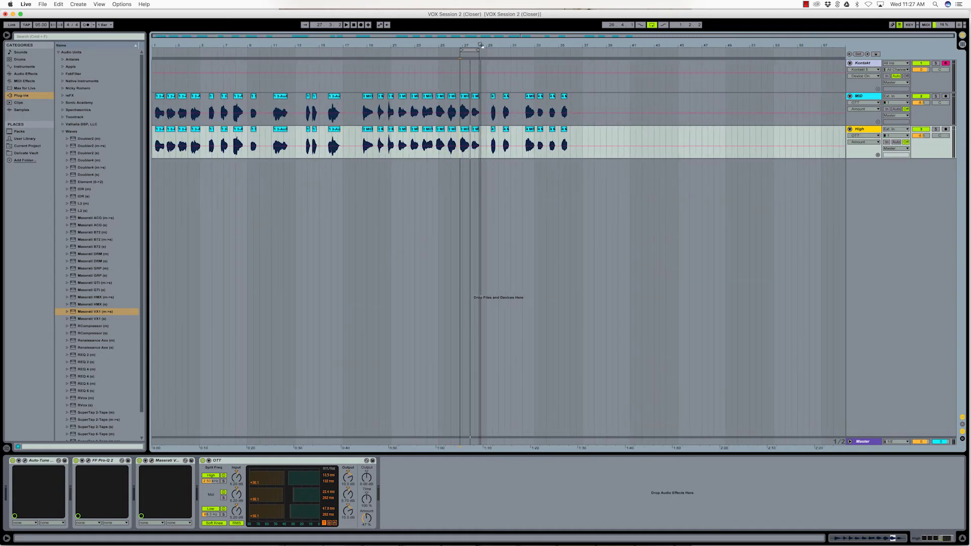
{"action": "double_click", "coordinate": [160, 129]}
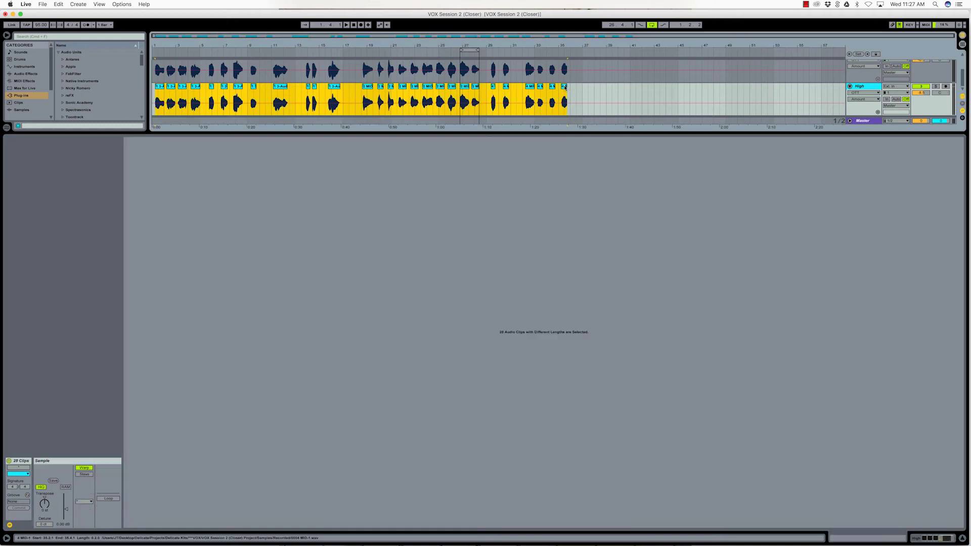
{"action": "key", "text": "super+a"}
{"action": "left_click", "coordinate": [76, 502]}
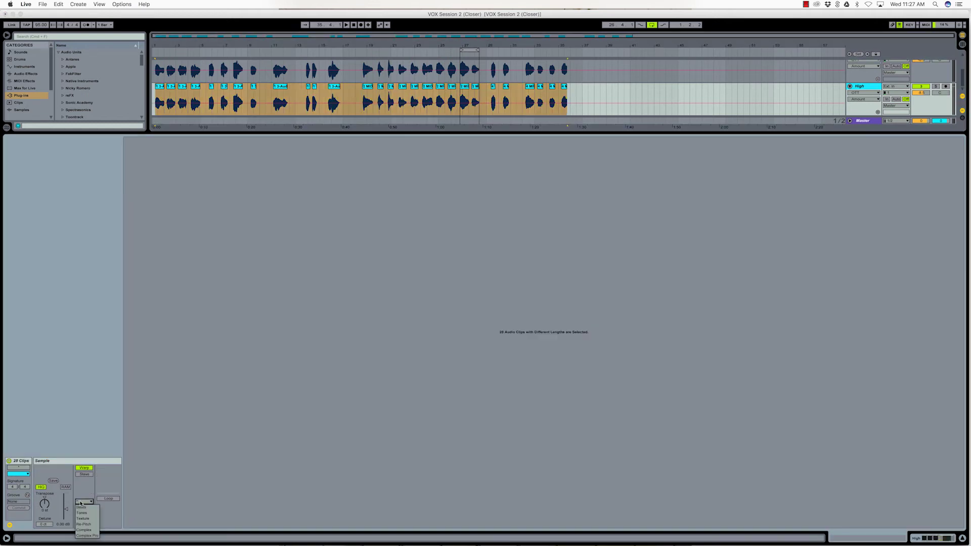
{"action": "left_click", "coordinate": [85, 535]}
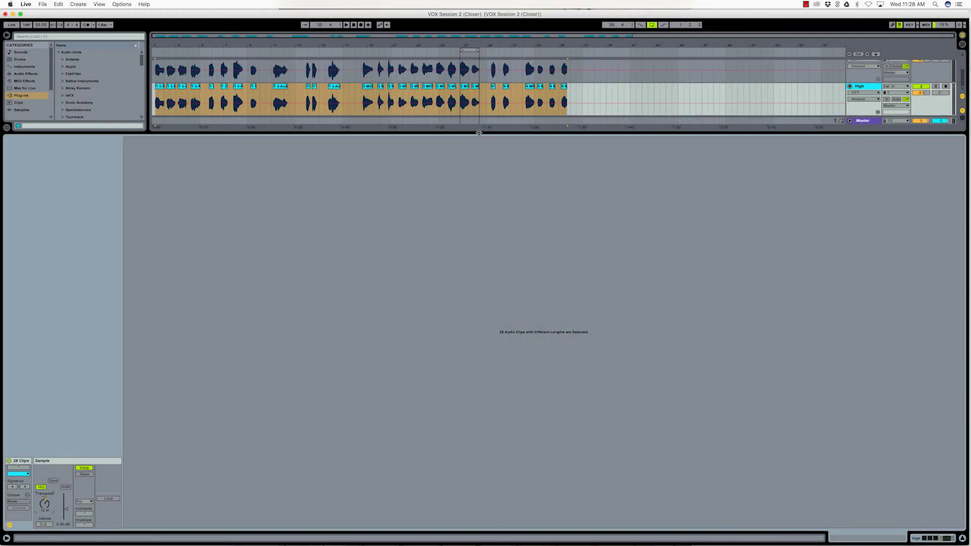
Adjust the High track's volume, solo the track and play its looped section.
{"action": "left_click_drag", "start_coordinate": [479, 133], "coordinate": [479, 535]}
{"action": "left_click_drag", "start_coordinate": [467, 47], "coordinate": [467, 47]}
{"action": "left_click_drag", "start_coordinate": [921, 135], "coordinate": [921, 132]}
{"action": "left_click", "coordinate": [935, 129]}
{"action": "key", "text": "space"}
{"action": "key", "text": "space"}
{"action": "left_click_drag", "start_coordinate": [421, 45], "coordinate": [421, 38]}
{"action": "left_click", "coordinate": [418, 155]}
{"action": "left_click", "coordinate": [422, 153]}
{"action": "key", "text": "space"}
{"action": "key", "text": "space"}
Select the two High clips inside the loop and raise their Formants amount while auditioning them.
{"action": "left_click", "coordinate": [438, 132]}
{"action": "left_click", "coordinate": [480, 130], "text": "shift"}
{"action": "double_click", "coordinate": [441, 130]}
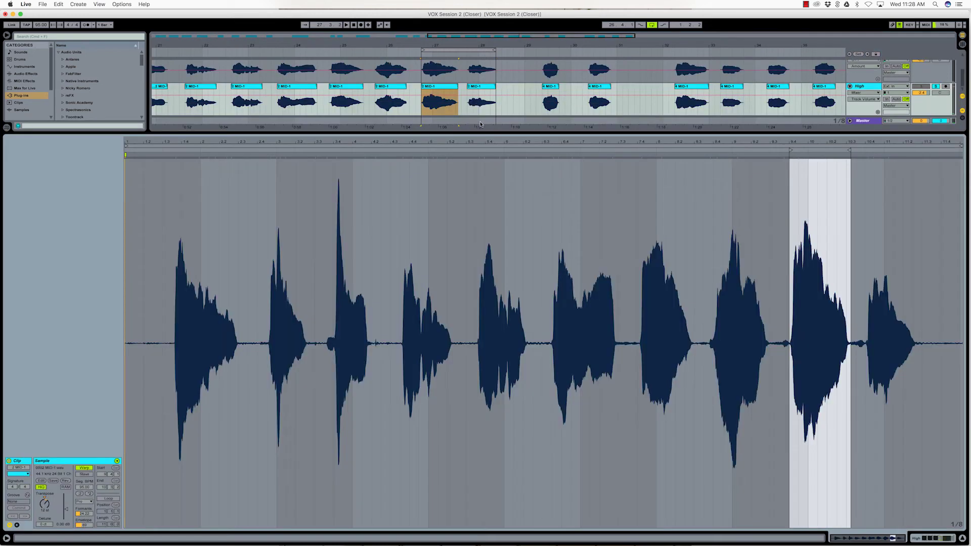
{"action": "left_click", "coordinate": [483, 91], "text": "shift"}
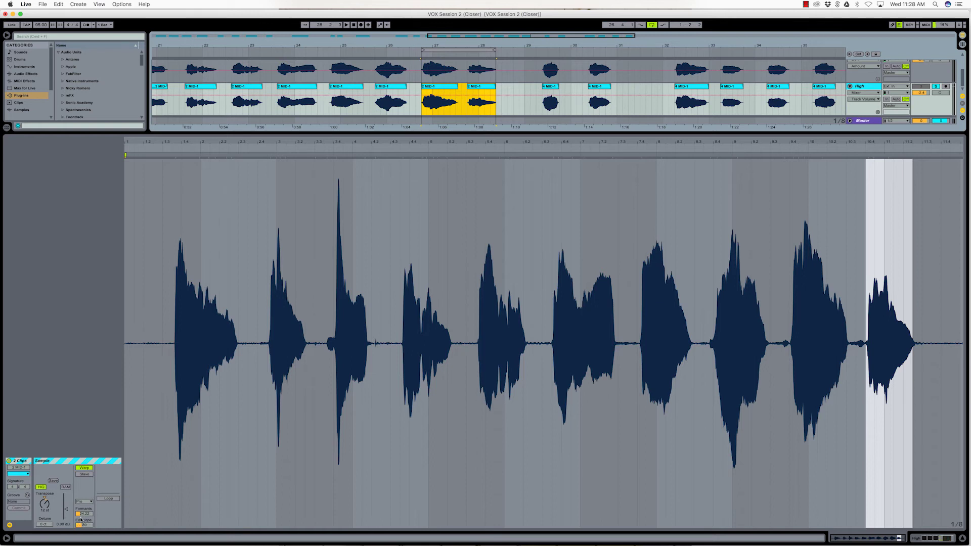
{"action": "left_click_drag", "start_coordinate": [81, 514], "coordinate": [81, 498]}
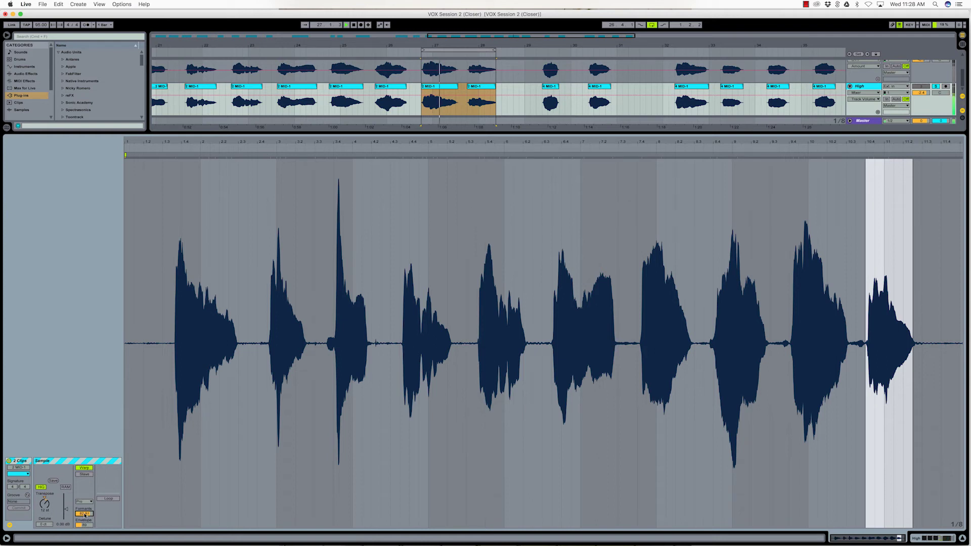
{"action": "left_click_drag", "start_coordinate": [85, 515], "coordinate": [85, 478]}
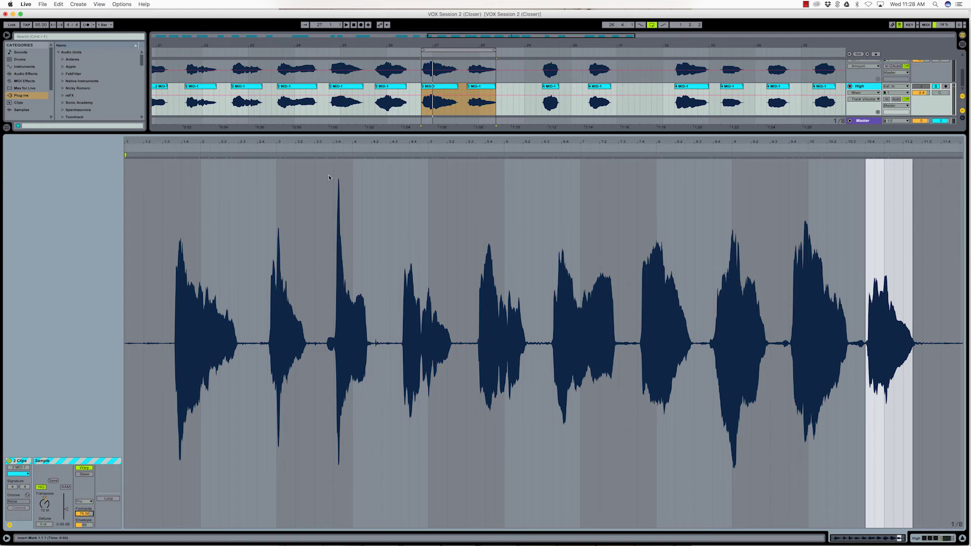
{"action": "key", "text": "space"}
{"action": "key", "text": "space"}
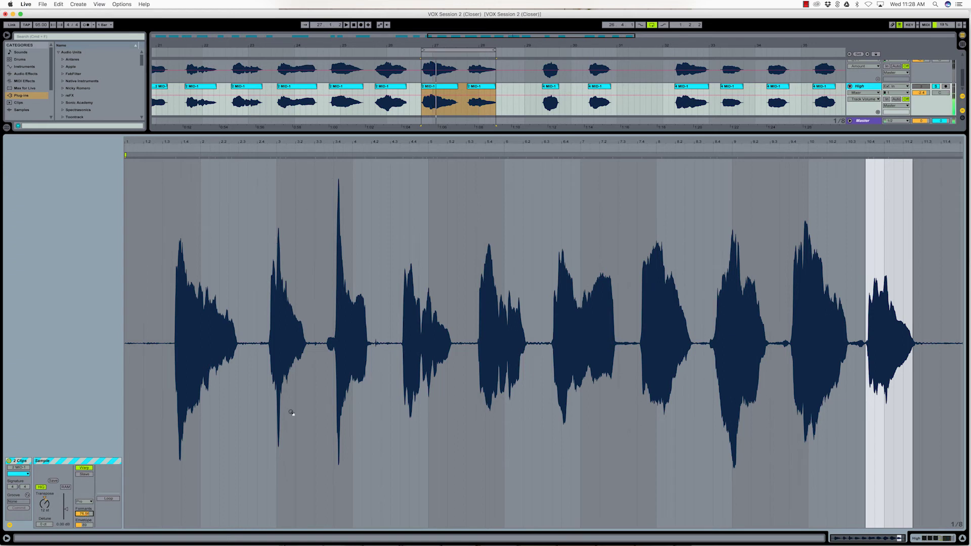
Unsolo the High track and lower the MID track's volume while all layers play.
{"action": "key", "text": "super+alt+l"}
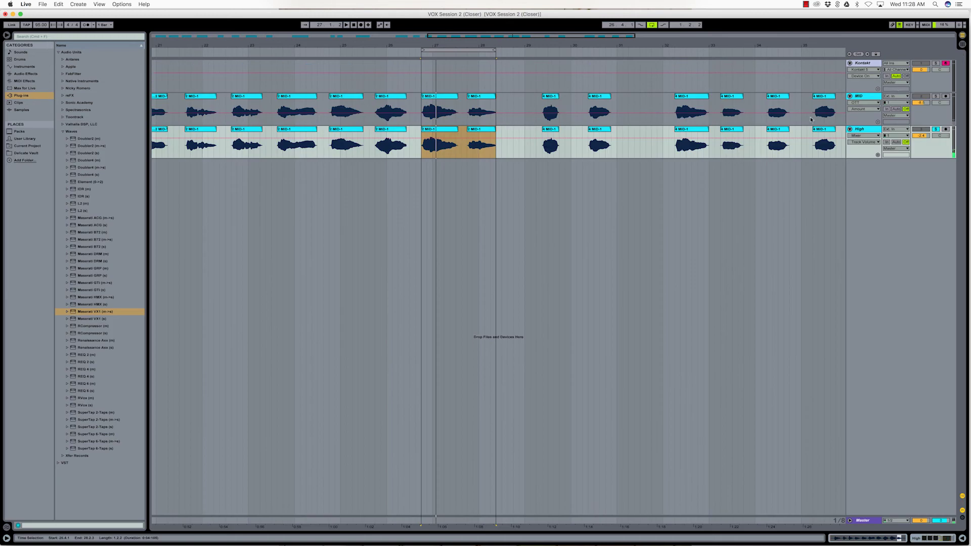
{"action": "left_click", "coordinate": [936, 130]}
{"action": "key", "text": "space"}
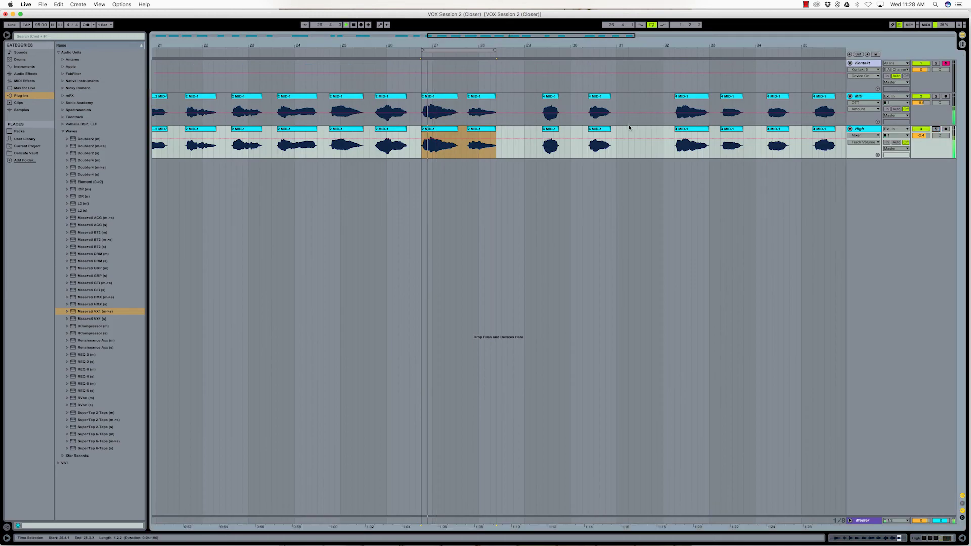
{"action": "left_click_drag", "start_coordinate": [921, 103], "coordinate": [921, 108]}
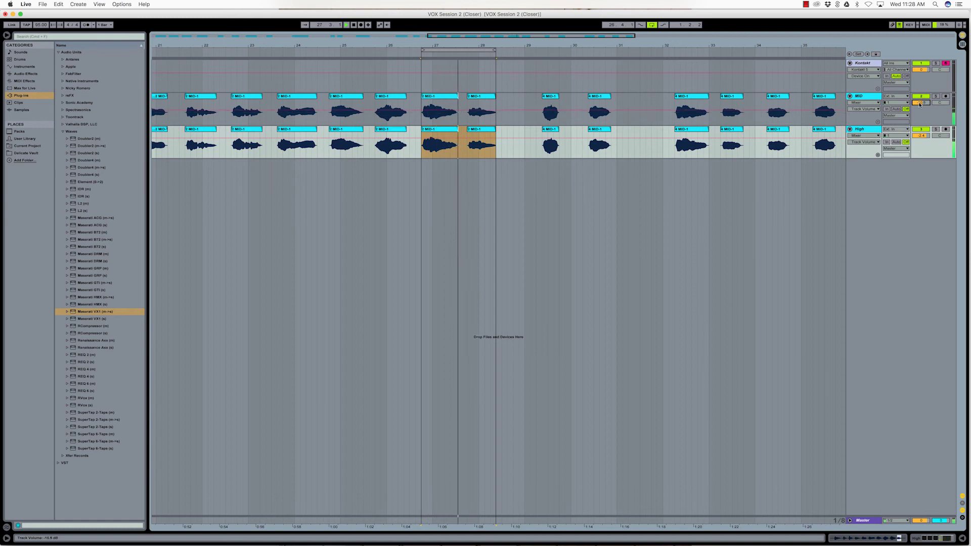
Duplicate the High track and rename the copy Low.
{"action": "left_click", "coordinate": [854, 130]}
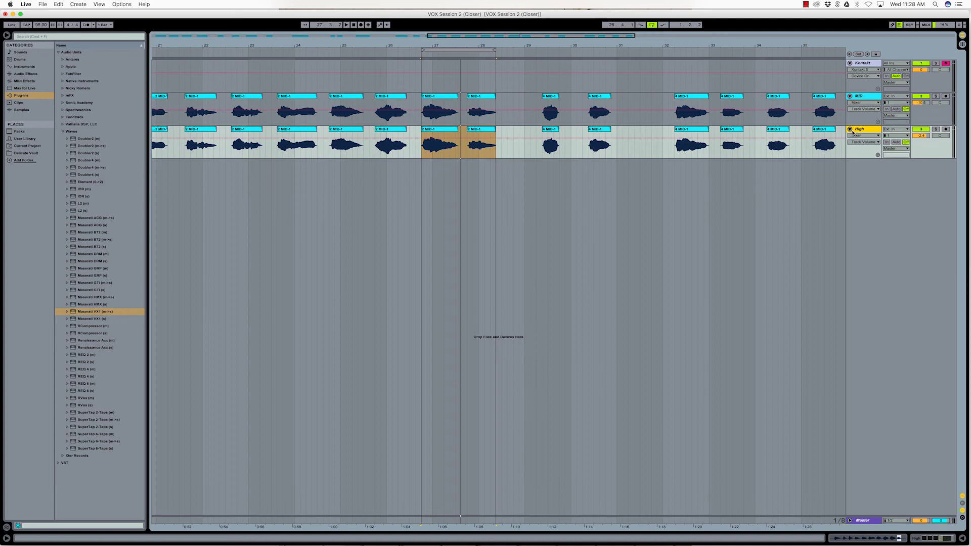
{"action": "key", "text": "super+d"}
{"action": "key", "text": "super+r"}
{"action": "type", "text": "Low"}
{"action": "key", "text": "Return"}
Select all clips on the Low track and transpose them to -12 semitones.
{"action": "left_click_drag", "start_coordinate": [511, 48], "coordinate": [483, 19]}
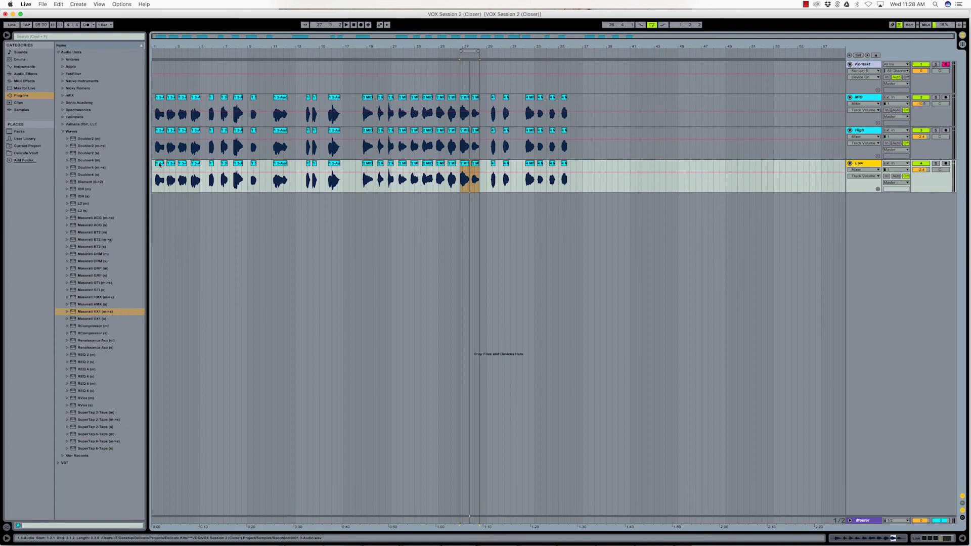
{"action": "left_click", "coordinate": [159, 165]}
{"action": "left_click", "coordinate": [566, 165], "text": "shift"}
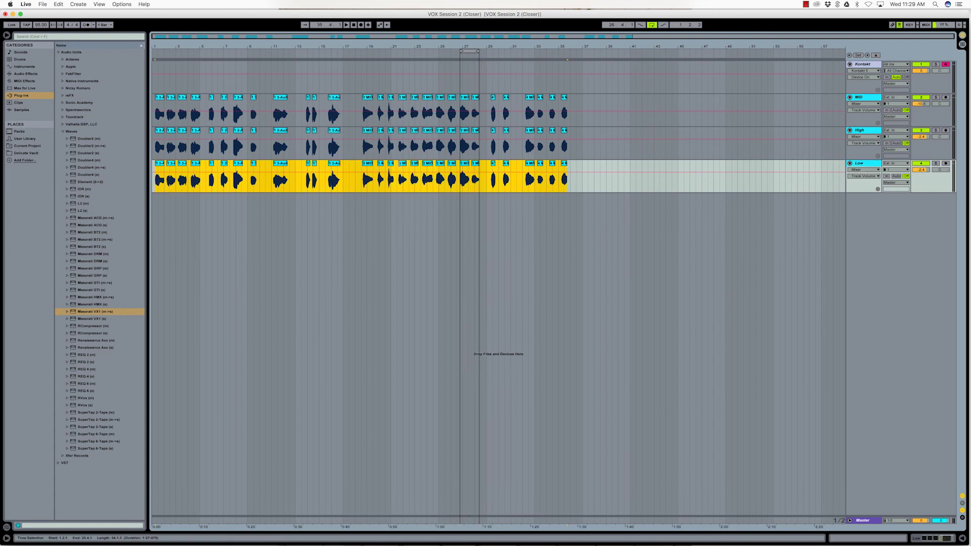
{"action": "double_click", "coordinate": [401, 163]}
{"action": "left_click", "coordinate": [159, 86]}
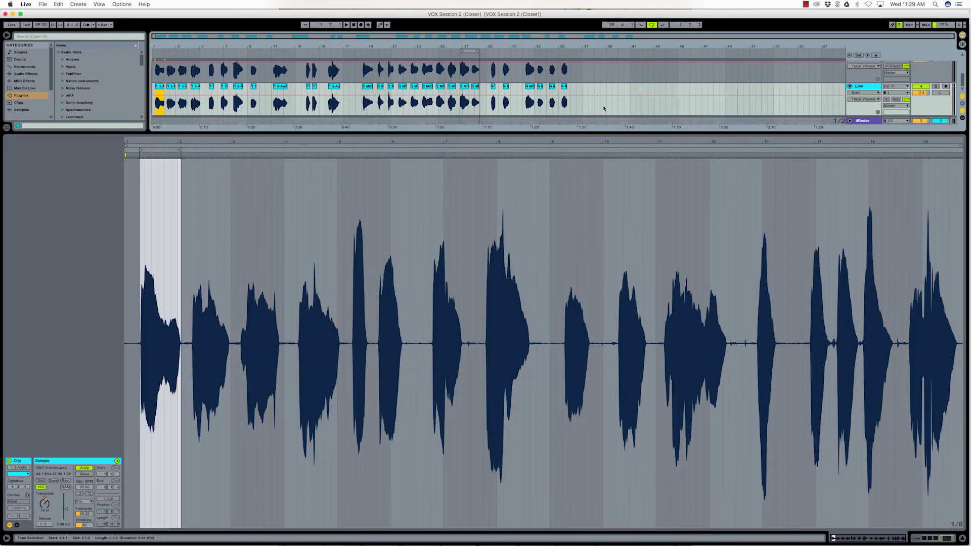
{"action": "left_click", "coordinate": [565, 87], "text": "shift"}
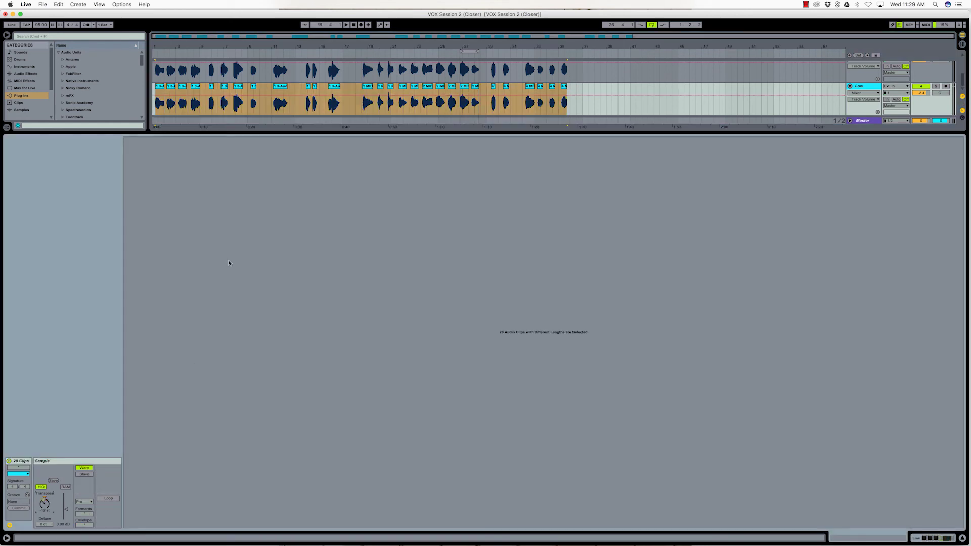
{"action": "key", "text": "super+alt+l"}
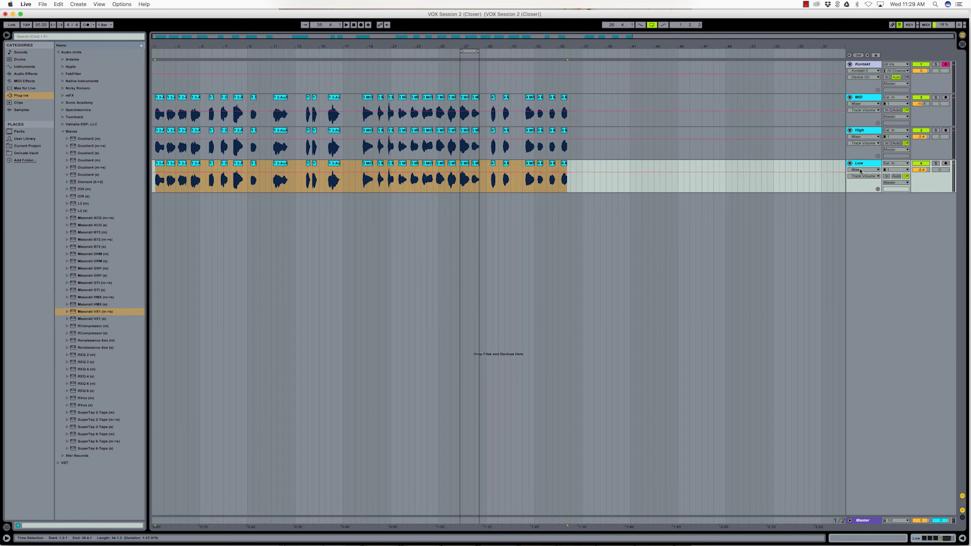
Solo the Low track, reopen the settings of its clips and play them from the start.
{"action": "left_click", "coordinate": [935, 164]}
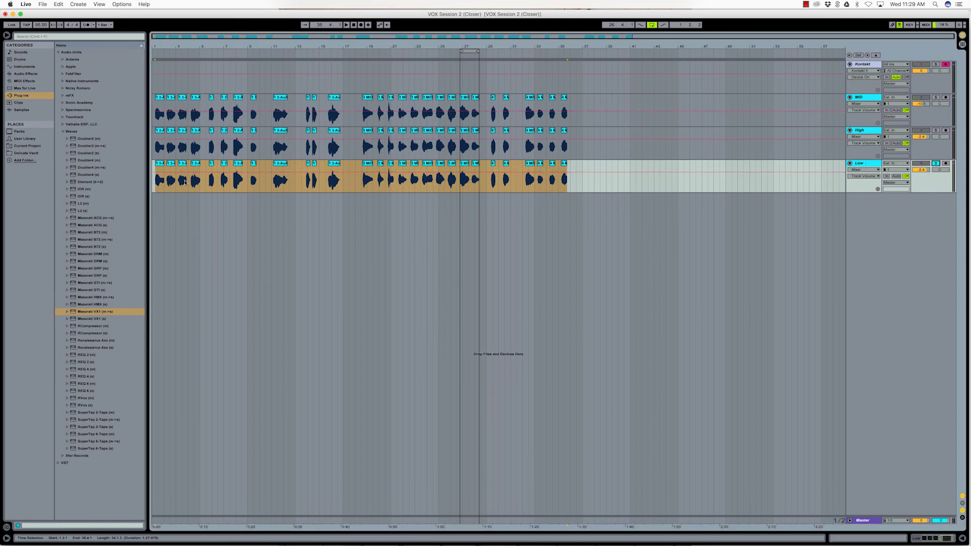
{"action": "key", "text": "super+alt+l"}
{"action": "left_click", "coordinate": [565, 91], "text": "shift"}
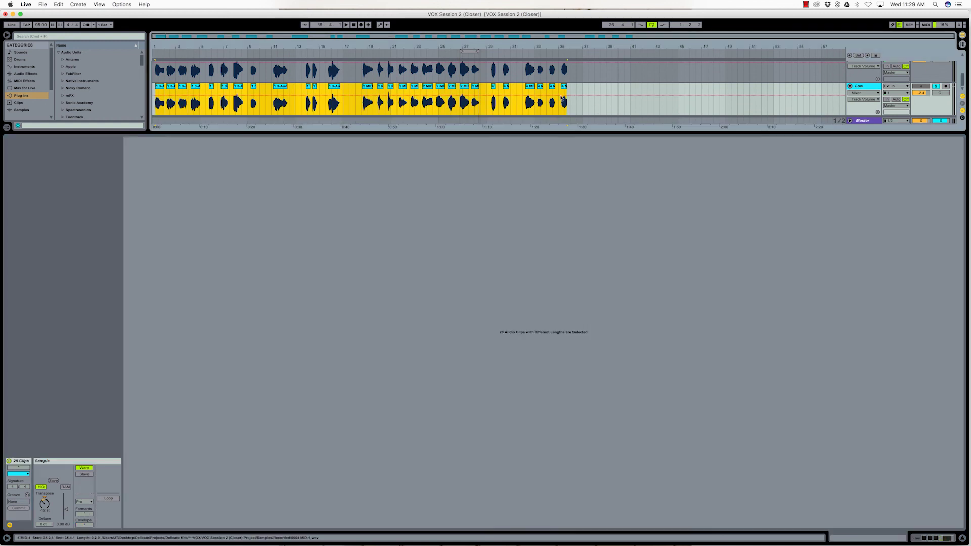
{"action": "left_click_drag", "start_coordinate": [651, 131], "coordinate": [651, 275]}
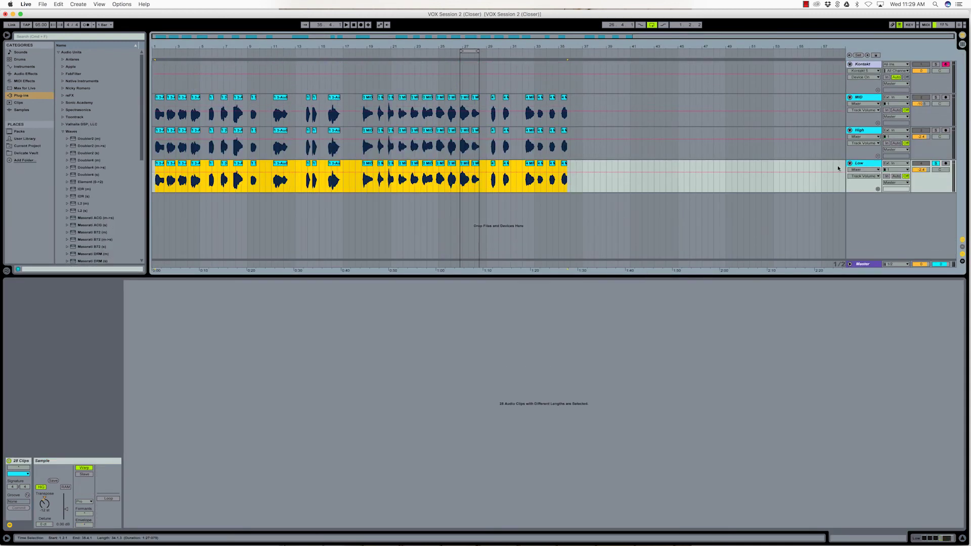
{"action": "left_click", "coordinate": [866, 165]}
{"action": "key", "text": "space"}
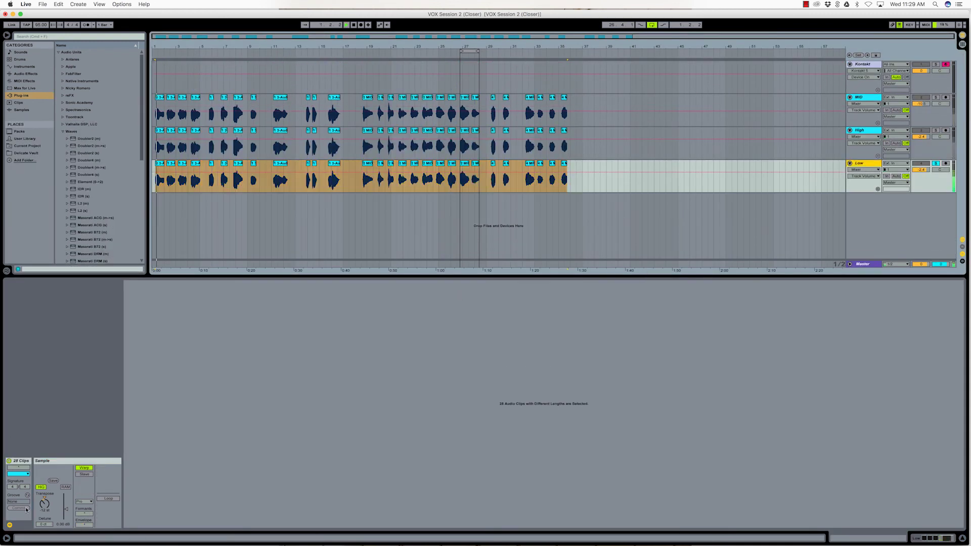
{"action": "key", "text": "space"}
Set all Low clips to the Complex Pro warp mode with Formants at 0.
{"action": "left_click", "coordinate": [84, 502]}
{"action": "left_click", "coordinate": [85, 536]}
{"action": "left_click", "coordinate": [84, 514]}
{"action": "type", "text": "0"}
{"action": "key", "text": "Return"}
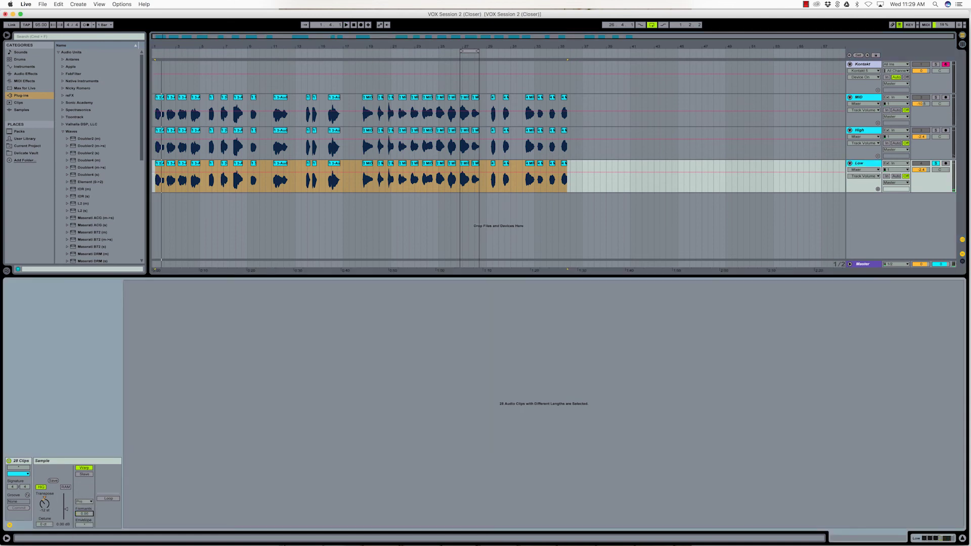
Set the Low clips' Envelope to 8 and raise their Formants by ear during playback.
{"action": "left_click", "coordinate": [84, 524]}
{"action": "type", "text": "8"}
{"action": "key", "text": "Return"}
{"action": "key", "text": "space"}
{"action": "left_click_drag", "start_coordinate": [84, 515], "coordinate": [84, 464]}
{"action": "left_click_drag", "start_coordinate": [84, 514], "coordinate": [84, 538]}
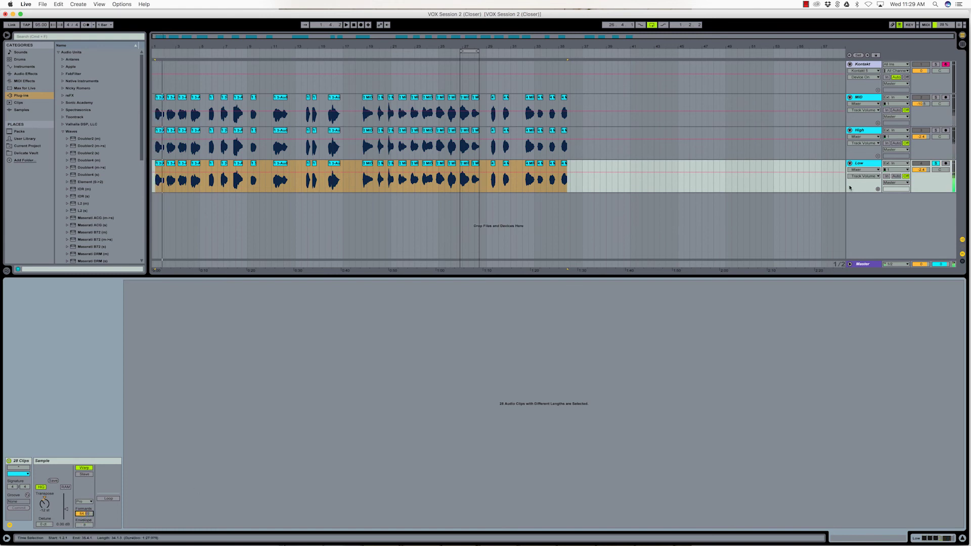
Unsolo the Low track and lower its volume to blend it with the MID and High layers.
{"action": "left_click", "coordinate": [935, 163]}
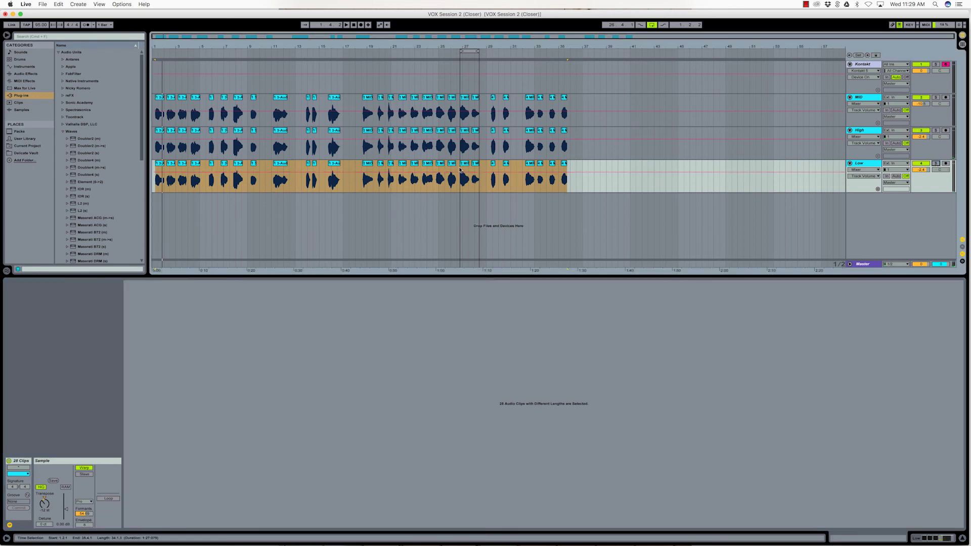
{"action": "key", "text": "space"}
{"action": "left_click_drag", "start_coordinate": [920, 170], "coordinate": [921, 188]}
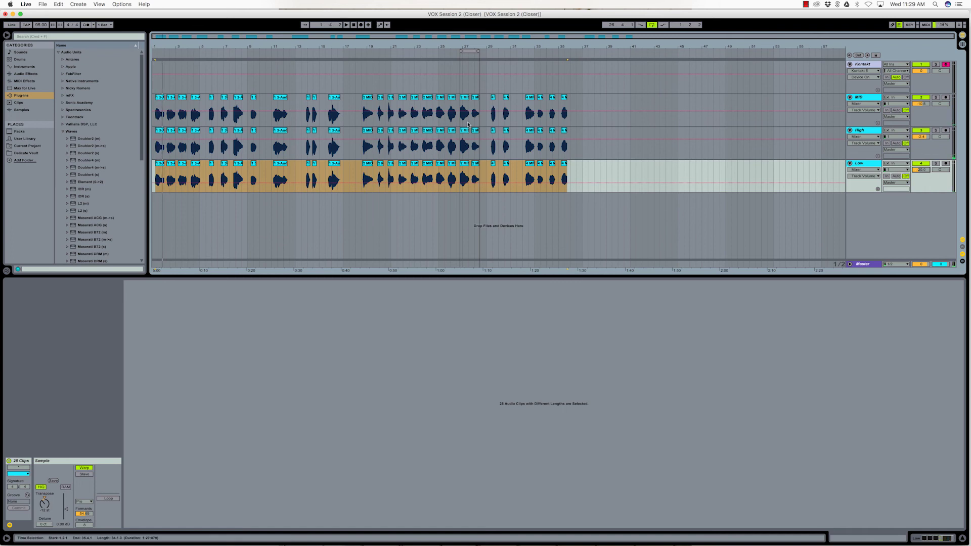
{"action": "key", "text": "space"}
Enable the FF Pro-Q 2, Maserati and OTT effects on the Master track.
{"action": "left_click_drag", "start_coordinate": [481, 45], "coordinate": [475, 44]}
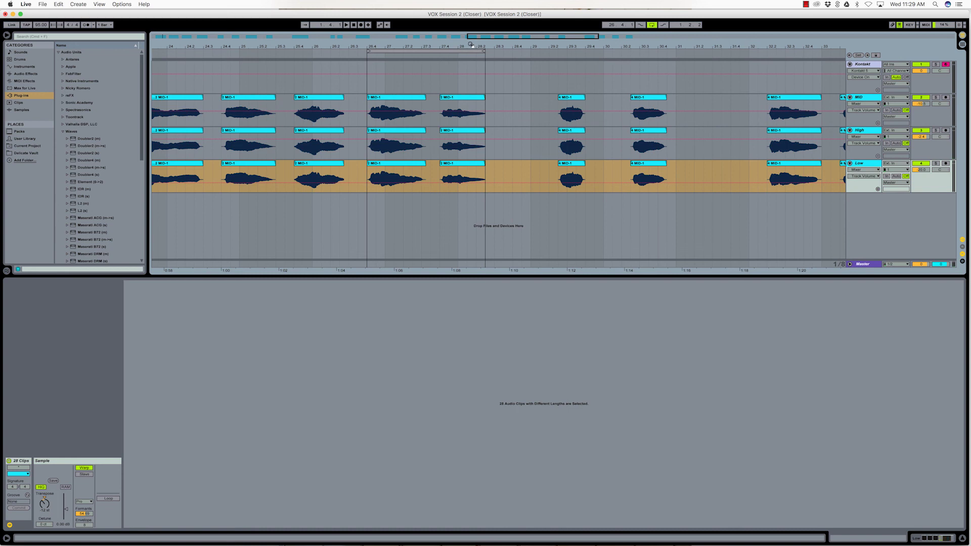
{"action": "left_click_drag", "start_coordinate": [470, 45], "coordinate": [485, 45]}
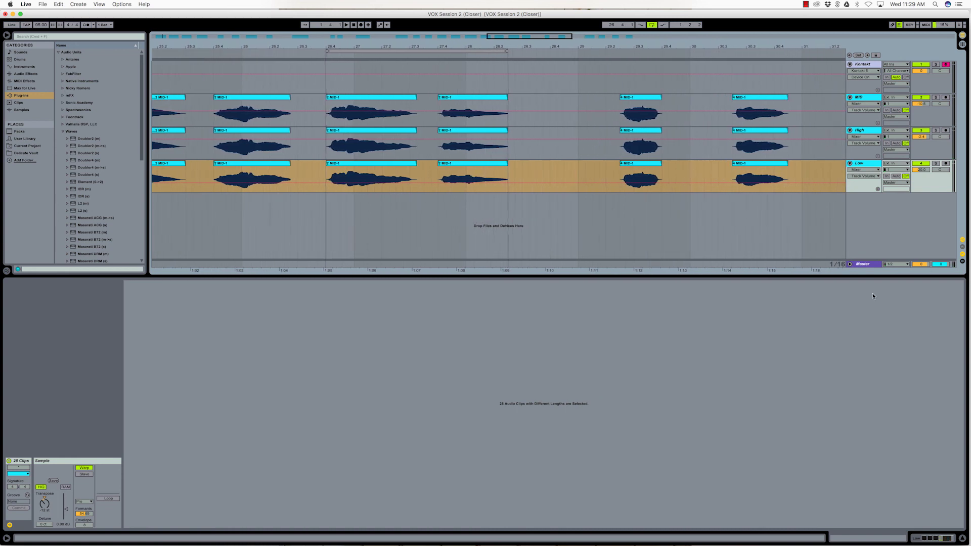
{"action": "left_click", "coordinate": [863, 264]}
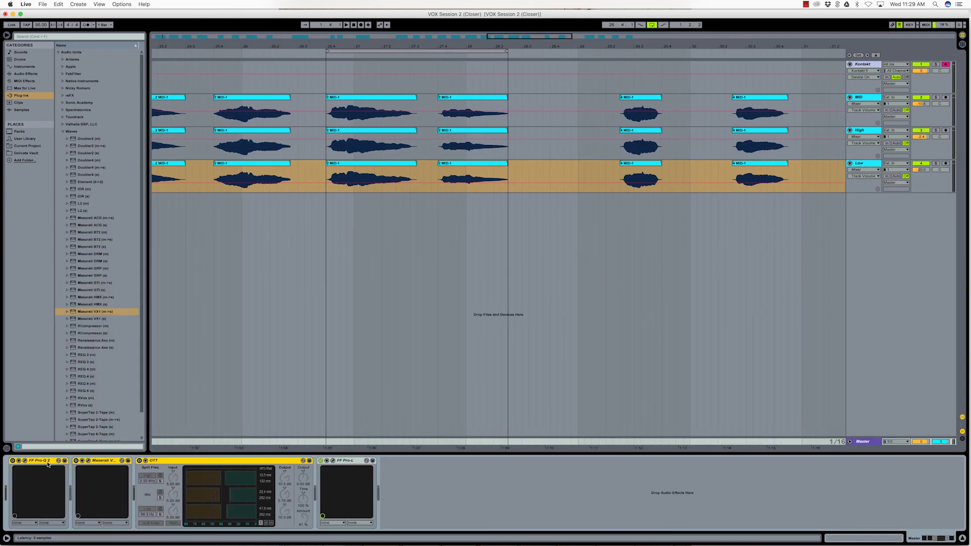
{"action": "left_click", "coordinate": [73, 462]}
{"action": "left_click", "coordinate": [140, 460]}
Reduce the Master OTT Amount to 16 % while listening to the layered vocals.
{"action": "key", "text": "space"}
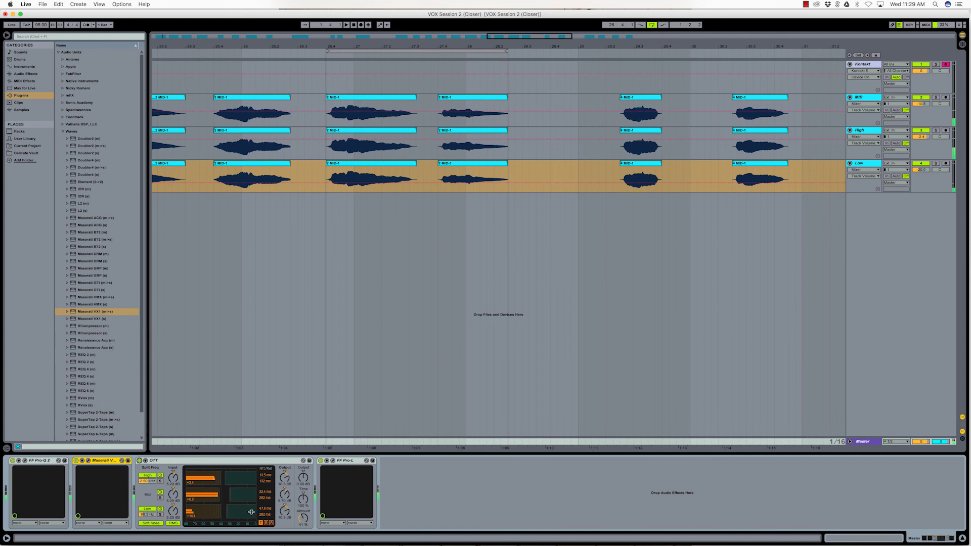
{"action": "left_click_drag", "start_coordinate": [303, 521], "coordinate": [304, 535]}
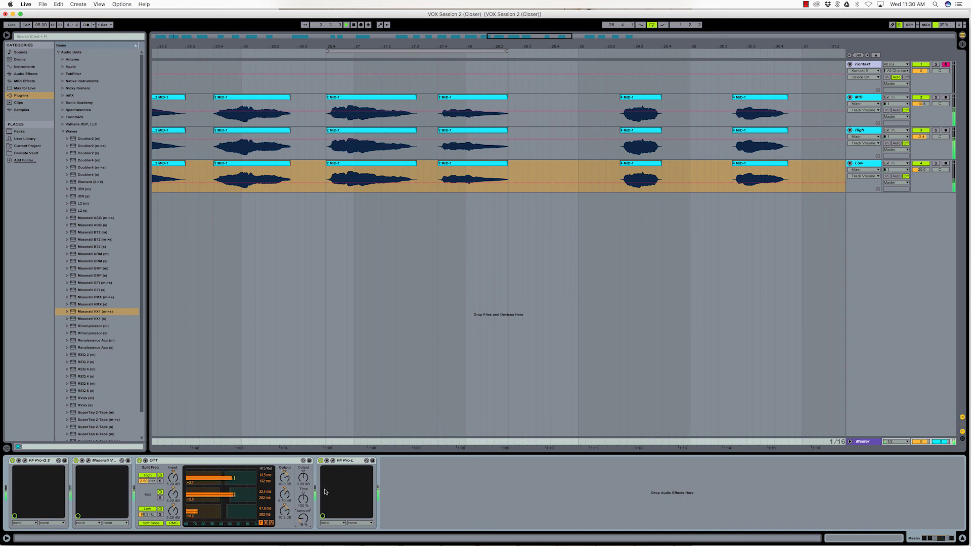
{"action": "key", "text": "space"}
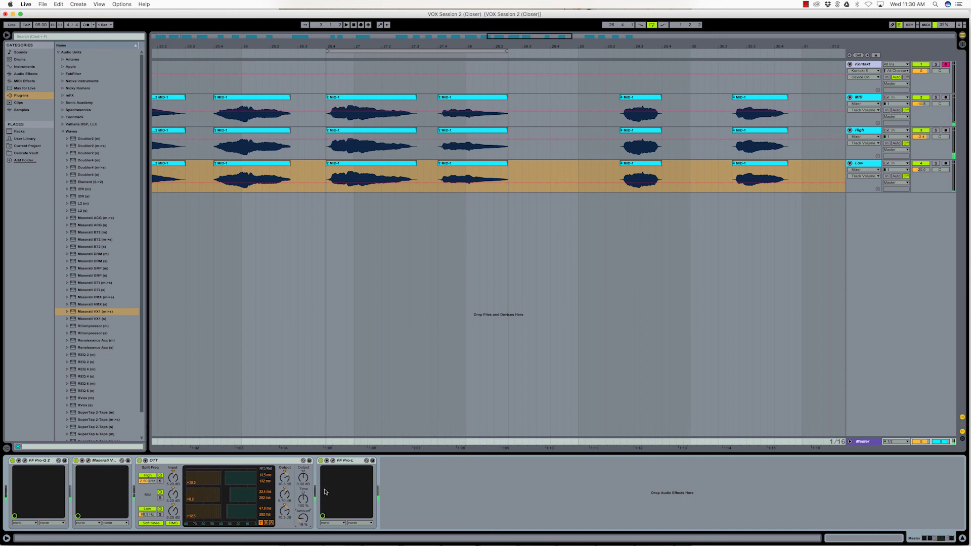